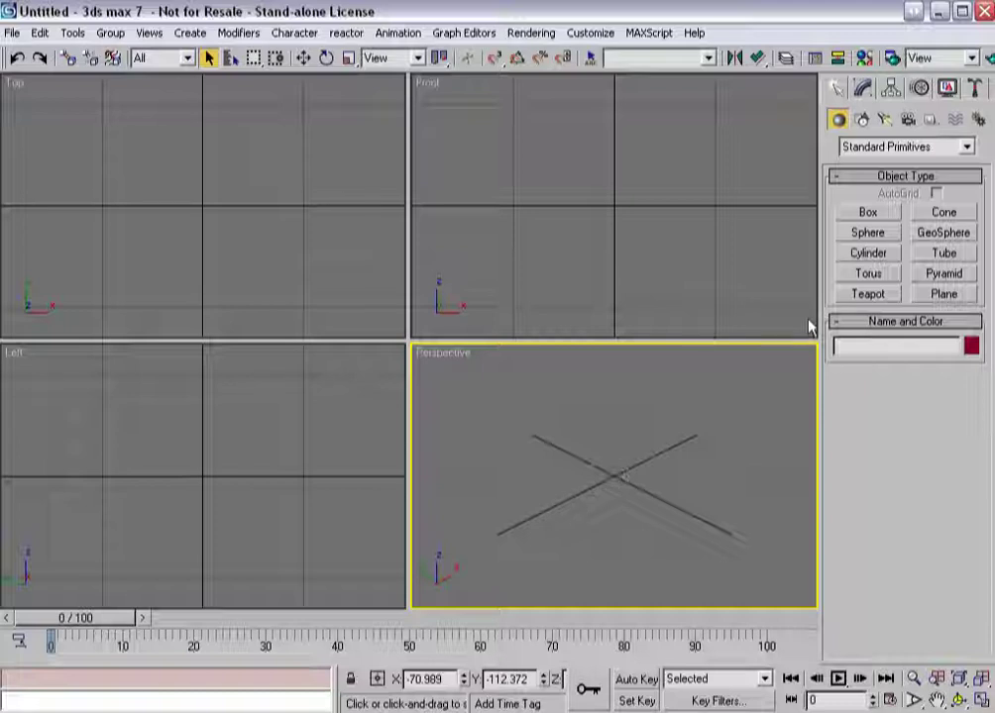
# Draw a long cylinder bar (radius about 13, height about 248) in the Left viewport.
pyautogui.click(866, 255)
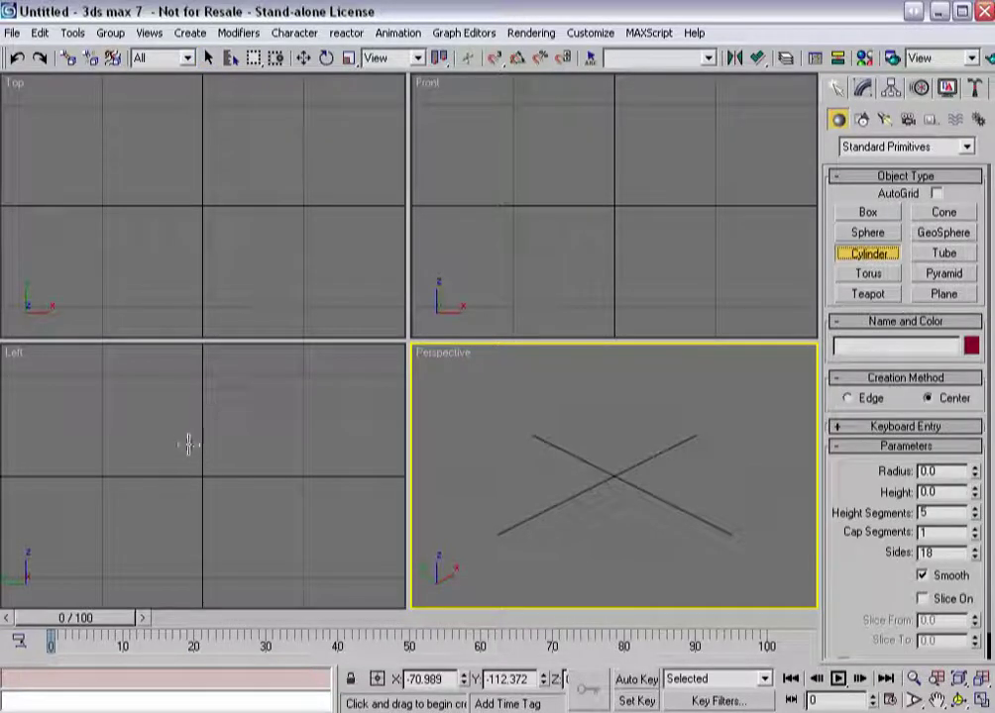
pyautogui.moveTo(200, 378); pyautogui.dragTo(212, 377)
pyautogui.click(200, 135)
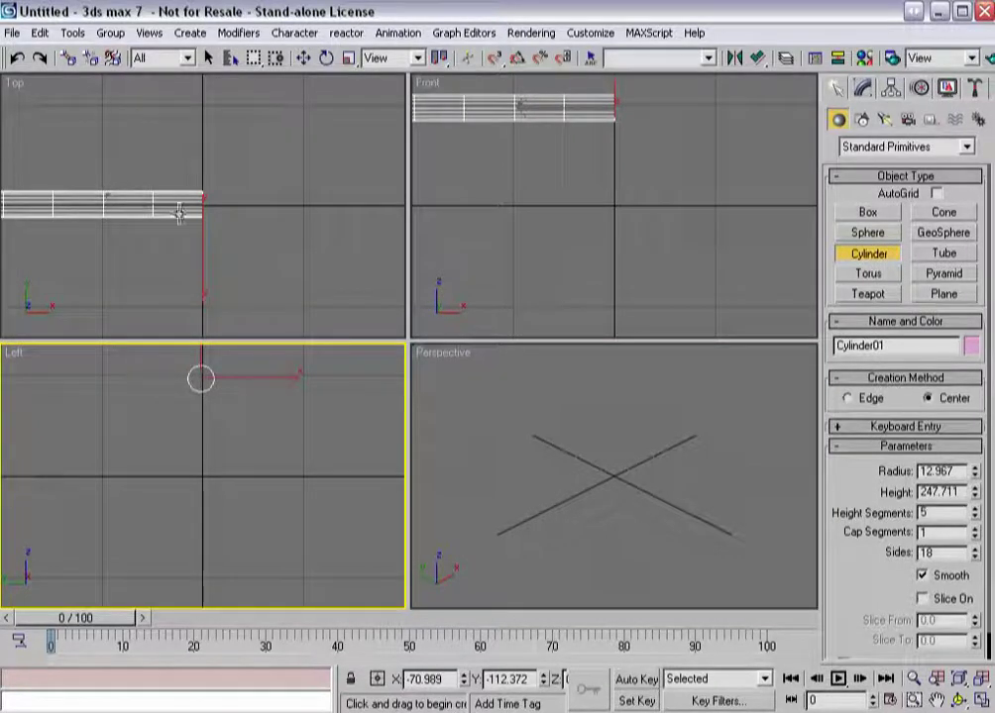
# Slide Cylinder01 right along X in the Top viewport to centre it.
pyautogui.press('w')
pyautogui.click(147, 205)
pyautogui.moveTo(236, 204); pyautogui.dragTo(385, 220)
pyautogui.scroll(-8, 610, 472)
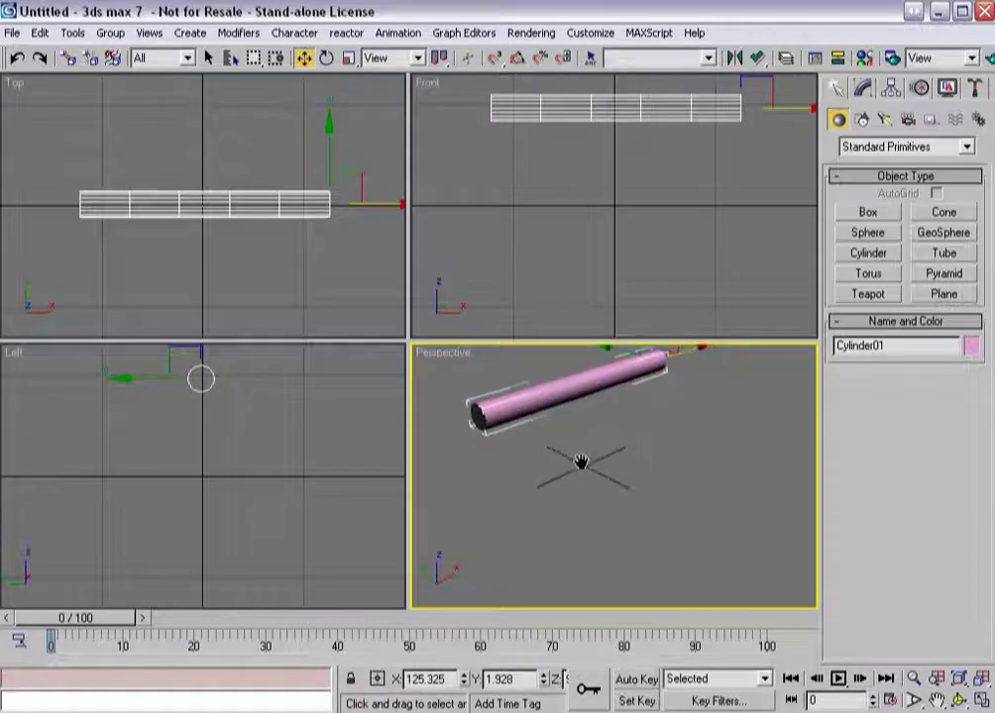
pyautogui.moveTo(190, 298); pyautogui.dragTo(185, 188, button='middle')
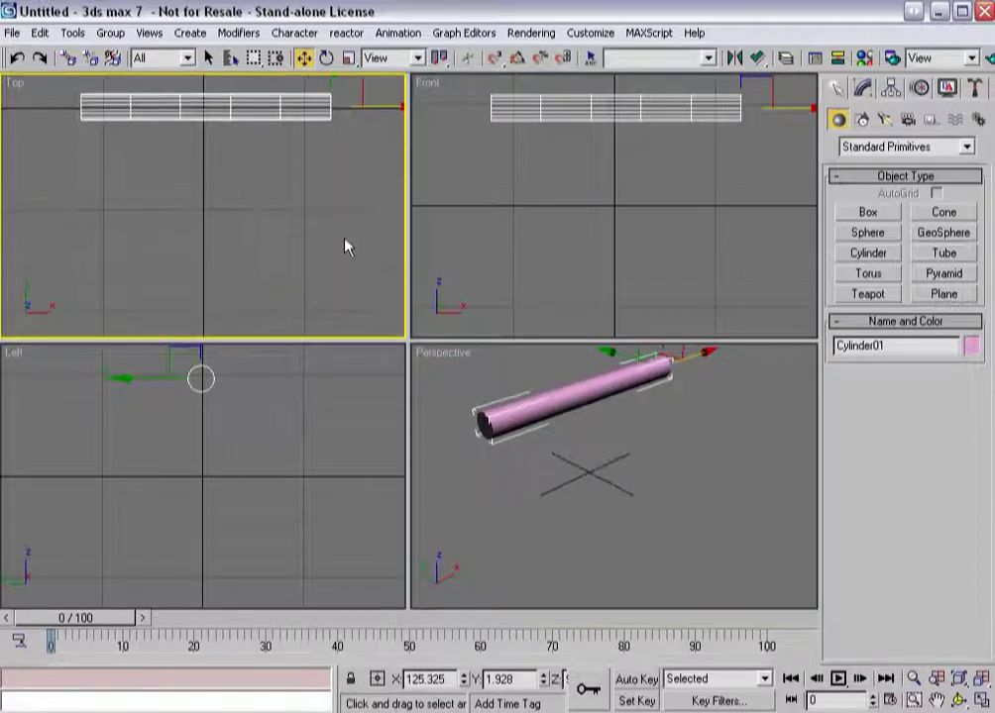
# Draw a 103 × 74 rectangle beneath the bar and Shift-clone a copy to its right.
pyautogui.click(861, 119)
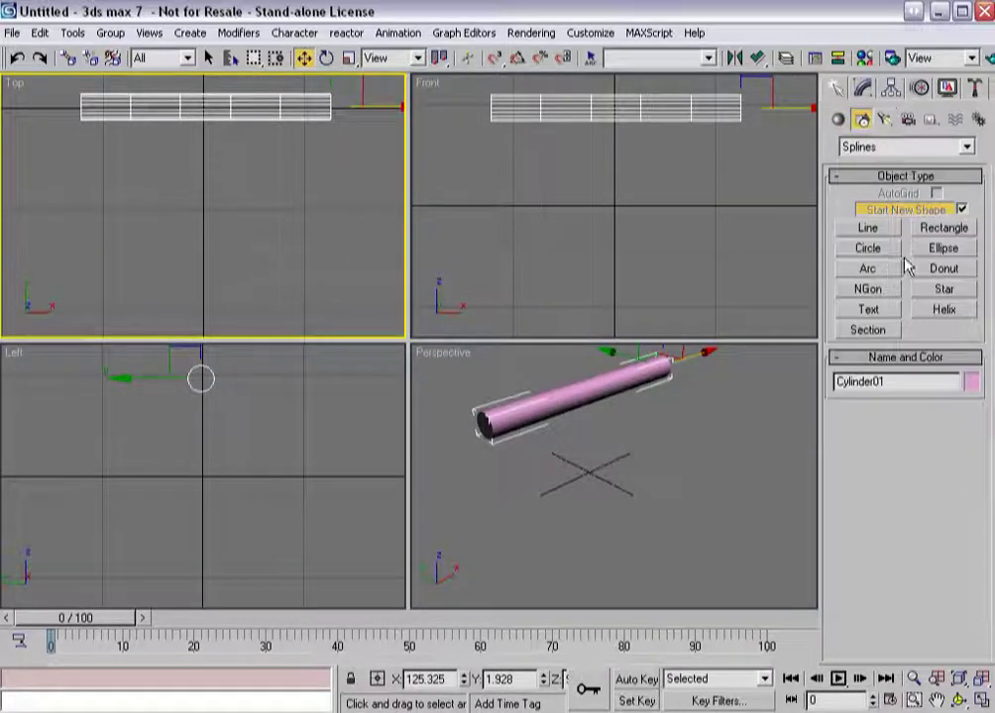
pyautogui.click(944, 228)
pyautogui.moveTo(96, 158); pyautogui.dragTo(186, 288)
pyautogui.press('w')
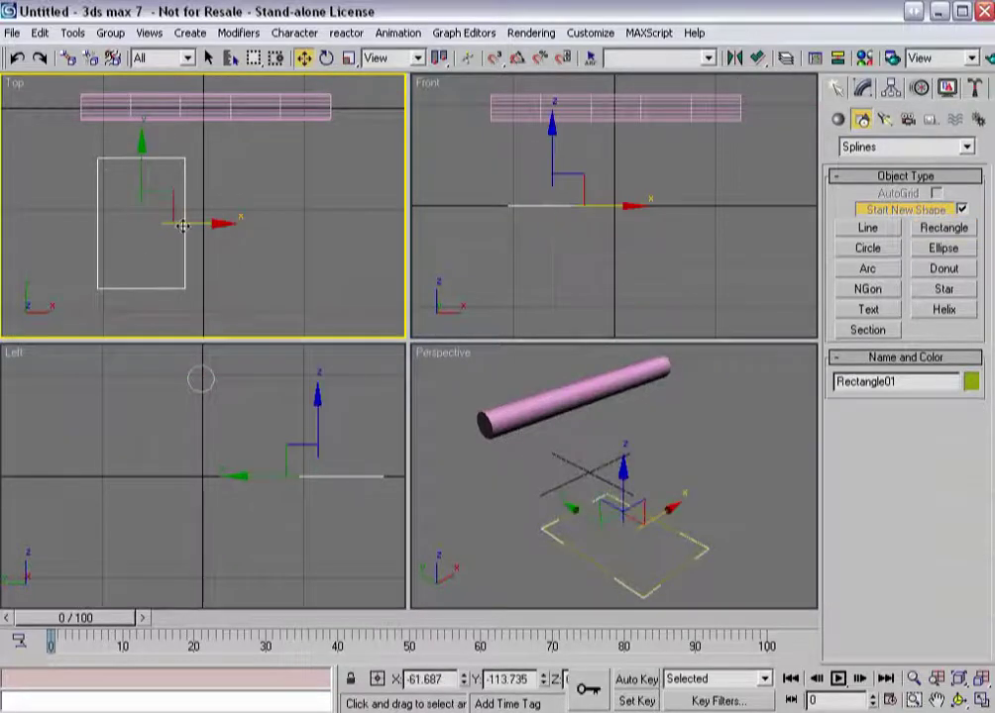
pyautogui.keyDown('shift'); pyautogui.moveTo(173, 222); pyautogui.dragTo(326, 224); pyautogui.keyUp('shift')
pyautogui.press('Return')
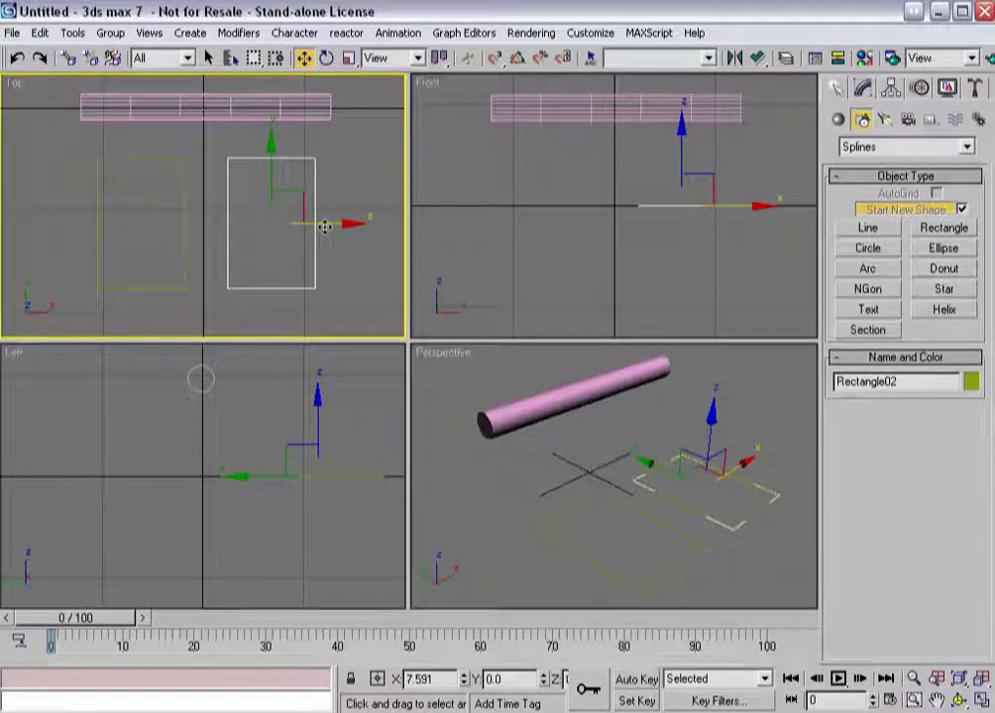
# Convert Rectangle01 to an editable spline and set all four vertices to Corner.
pyautogui.click(184, 227)
pyautogui.click(862, 87)
pyautogui.rightClick(889, 178)
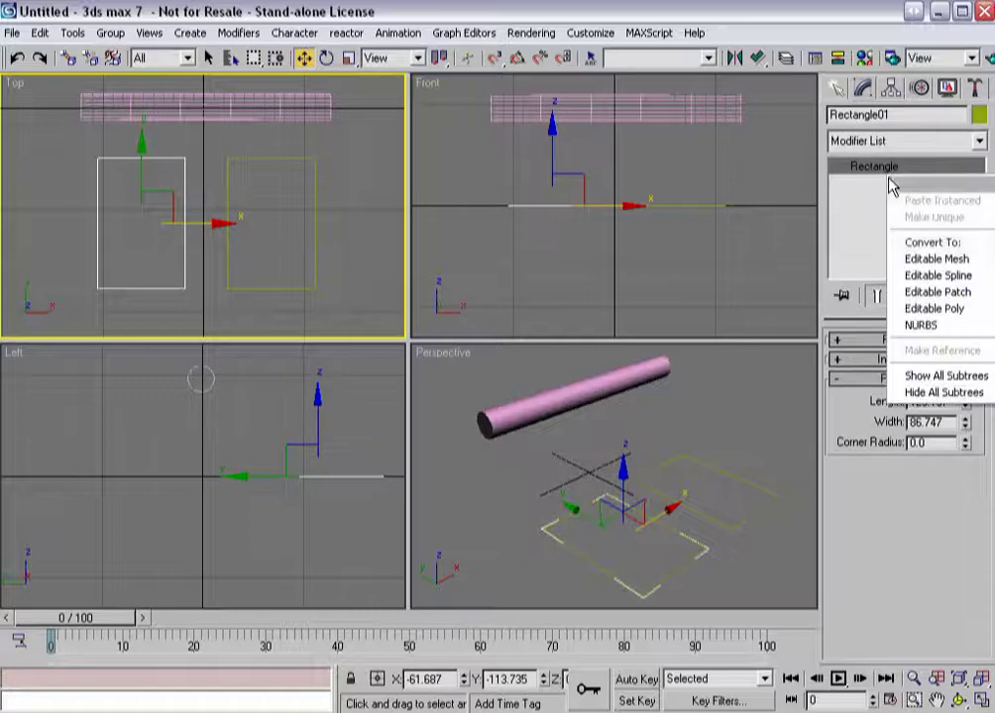
pyautogui.click(932, 276)
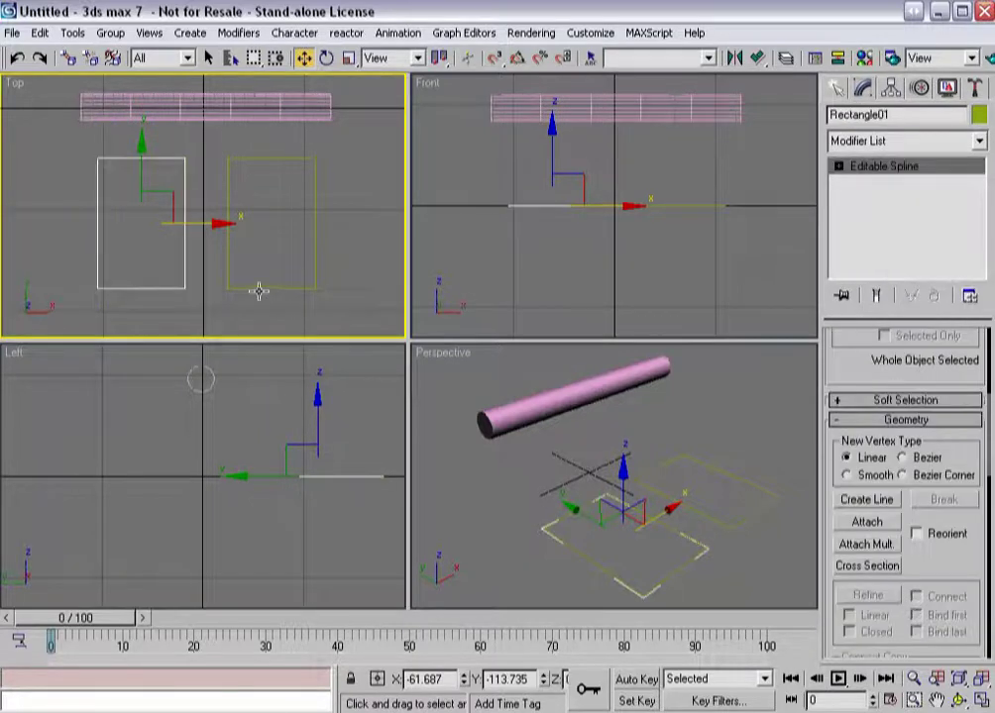
pyautogui.press('1')
pyautogui.moveTo(84, 152); pyautogui.dragTo(207, 308)
pyautogui.rightClick(181, 283)
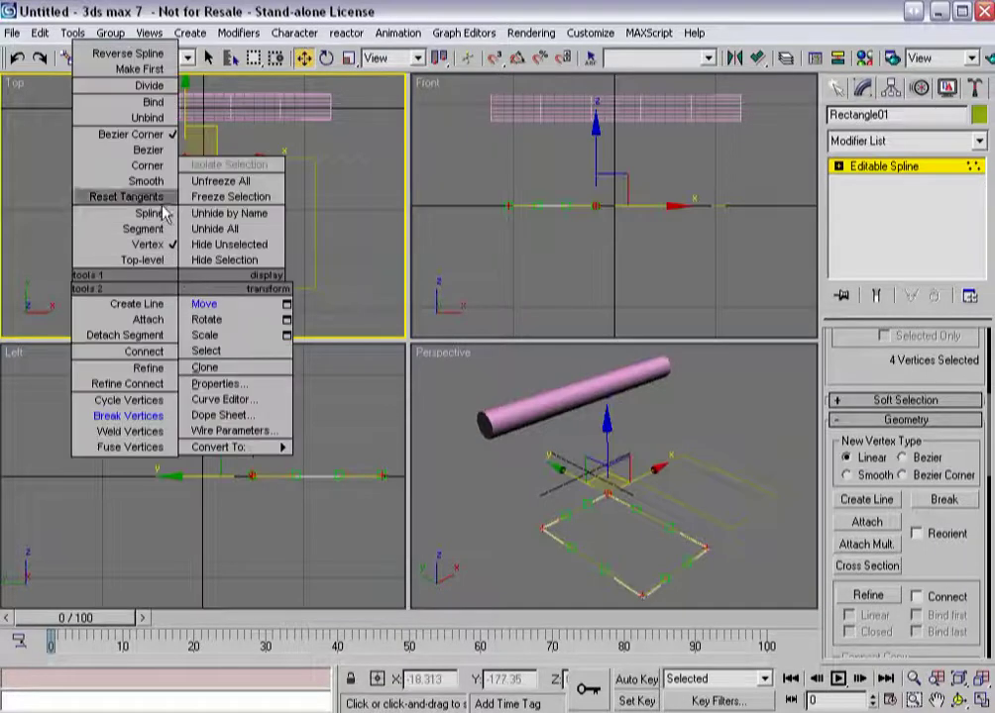
pyautogui.click(153, 178)
pyautogui.rightClick(180, 224)
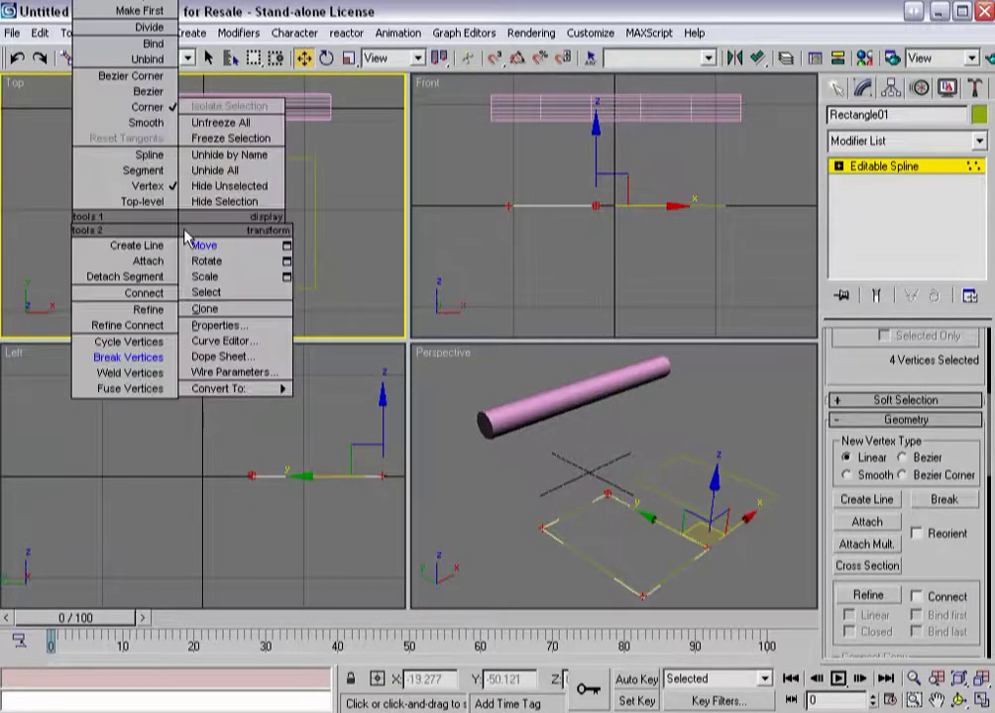
pyautogui.click(62, 289)
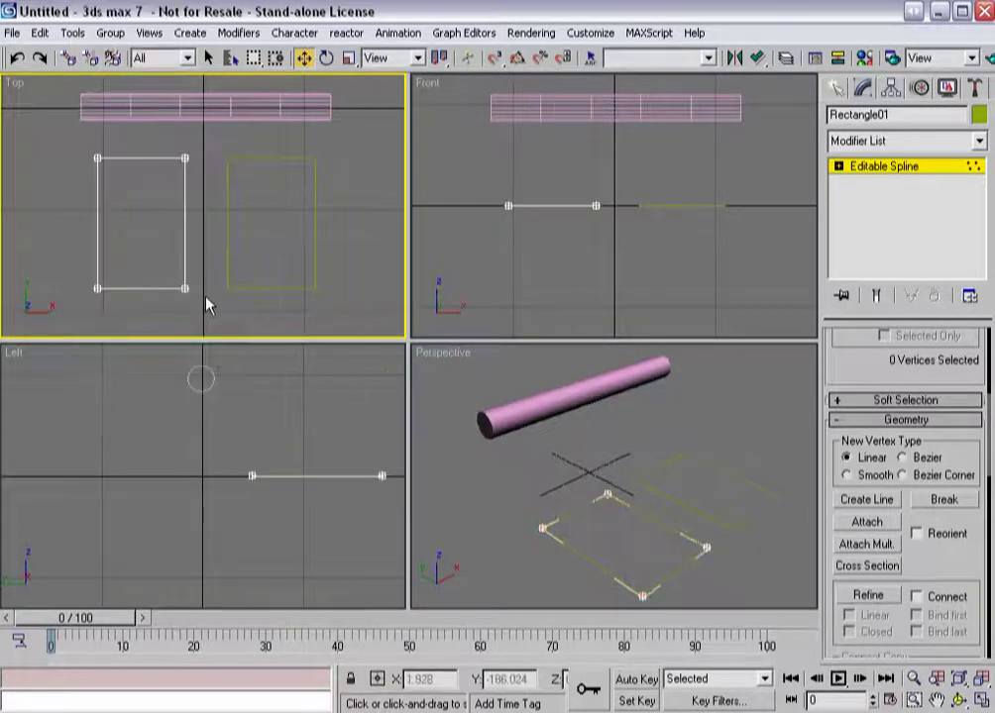
pyautogui.press('1')
pyautogui.click(224, 192)
# Convert Rectangle02 to an editable spline, make its vertices Corner, and break them apart.
pyautogui.click(225, 187)
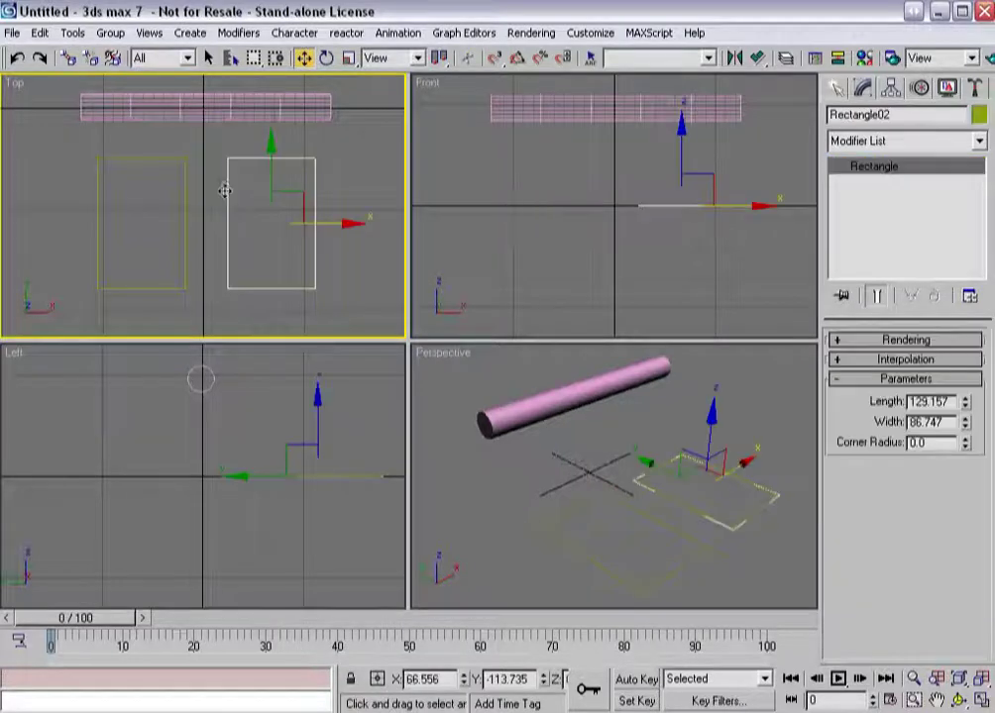
pyautogui.rightClick(878, 168)
pyautogui.click(920, 271)
pyautogui.press('1')
pyautogui.moveTo(209, 139); pyautogui.dragTo(339, 312)
pyautogui.rightClick(316, 286)
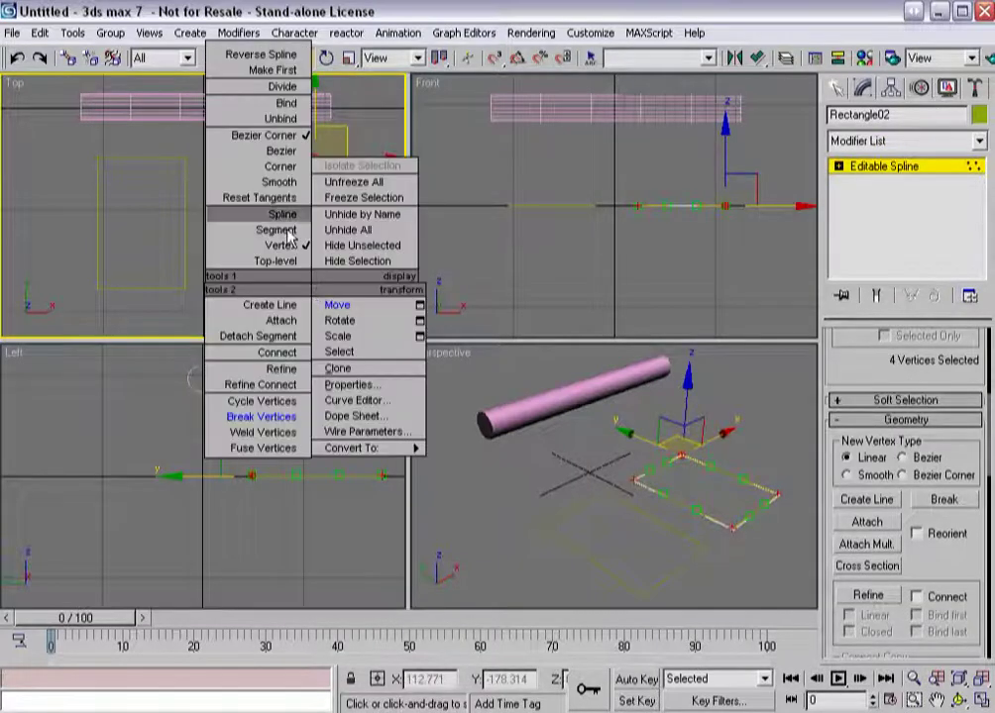
pyautogui.click(288, 175)
pyautogui.rightClick(311, 223)
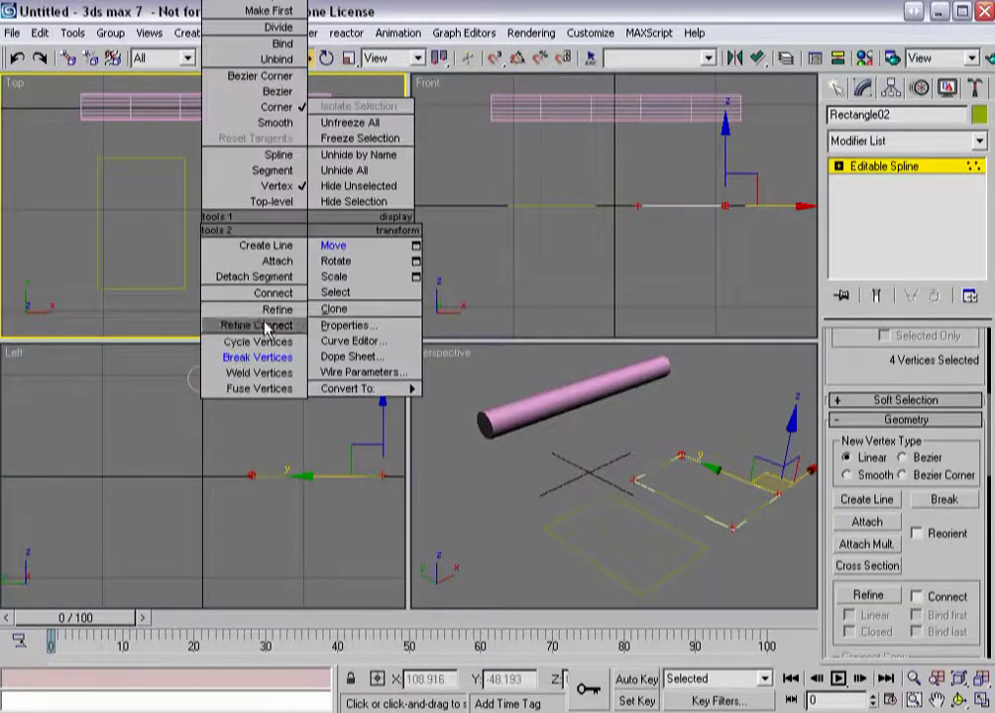
pyautogui.click(259, 358)
pyautogui.press('1')
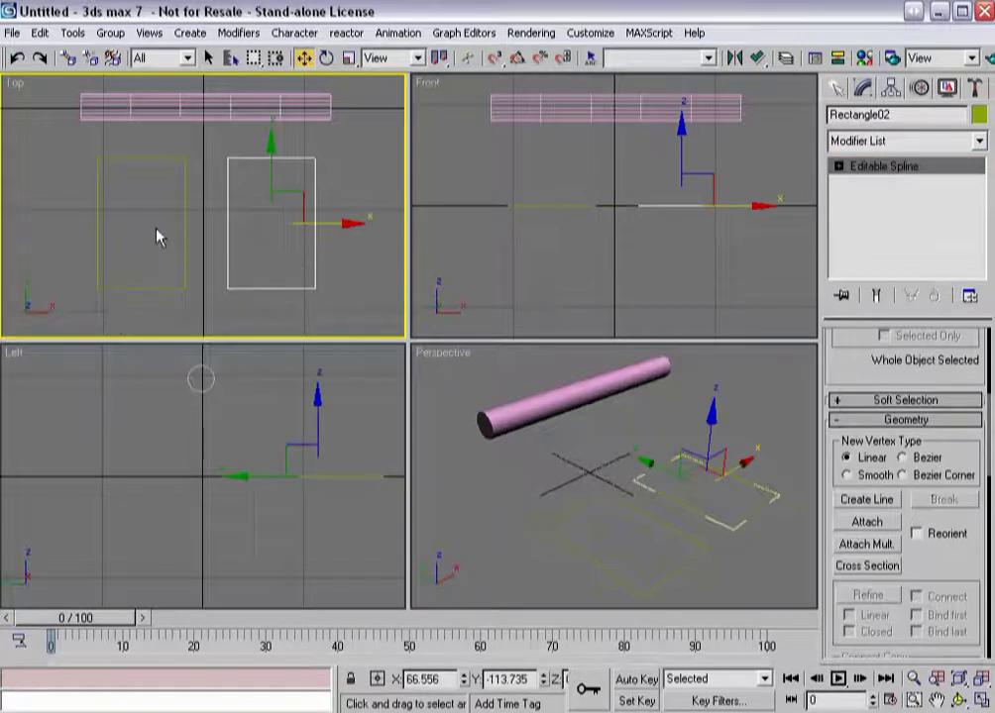
pyautogui.click(153, 203)
pyautogui.click(122, 158)
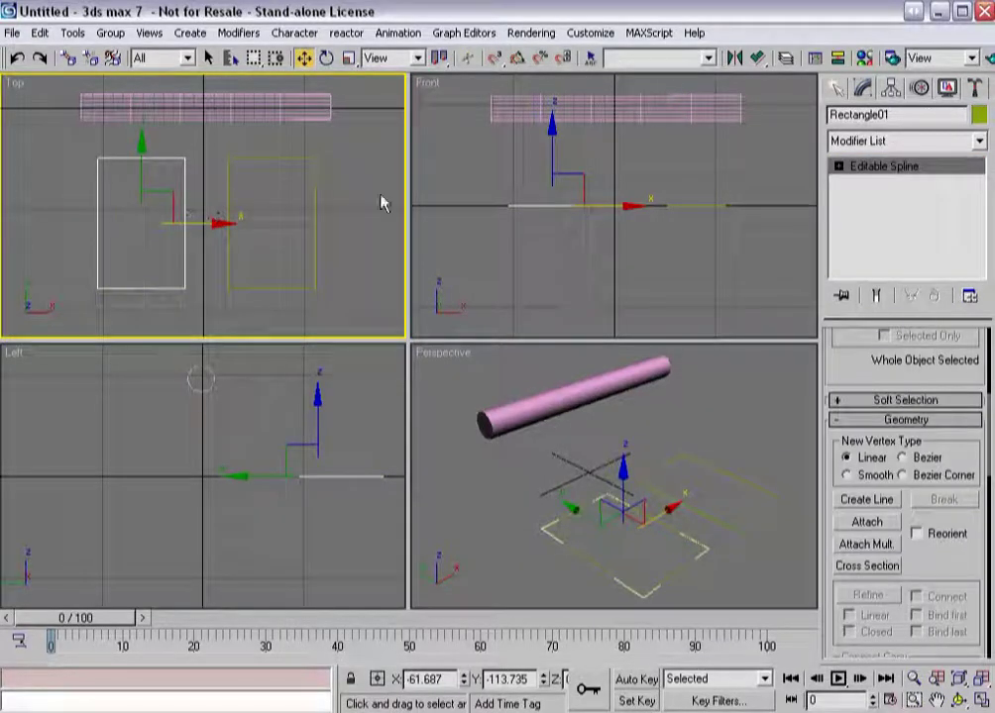
# Apply GarmentMaker (density 0.185) to Rectangle01 and maximize the Top view to inspect the mesh.
pyautogui.click(862, 141)
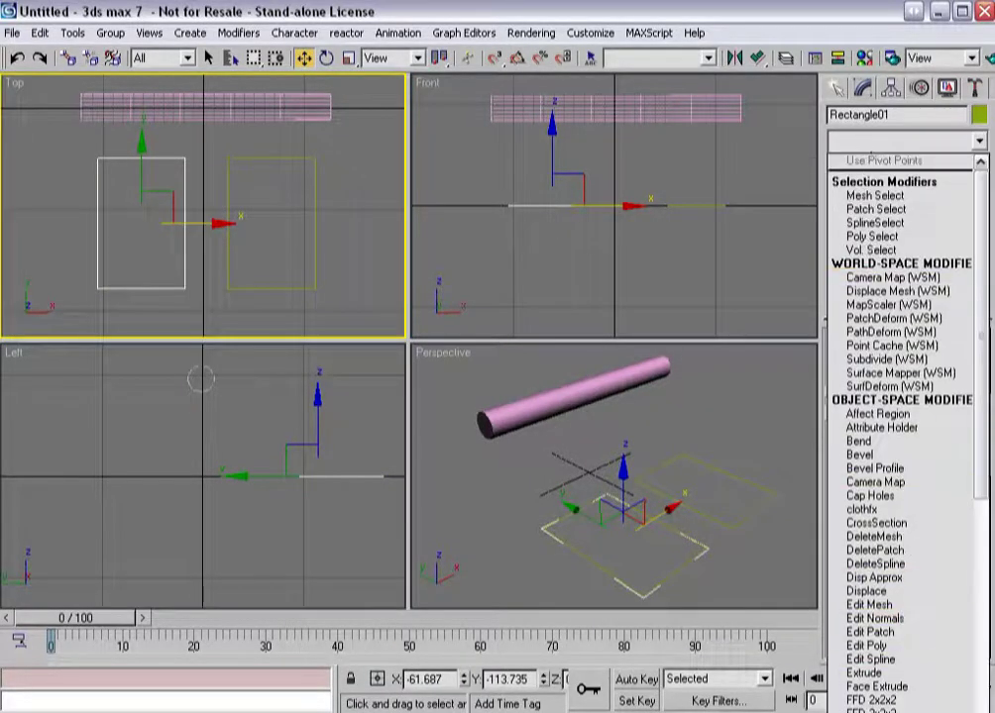
pyautogui.scroll(-7, 872, 525)
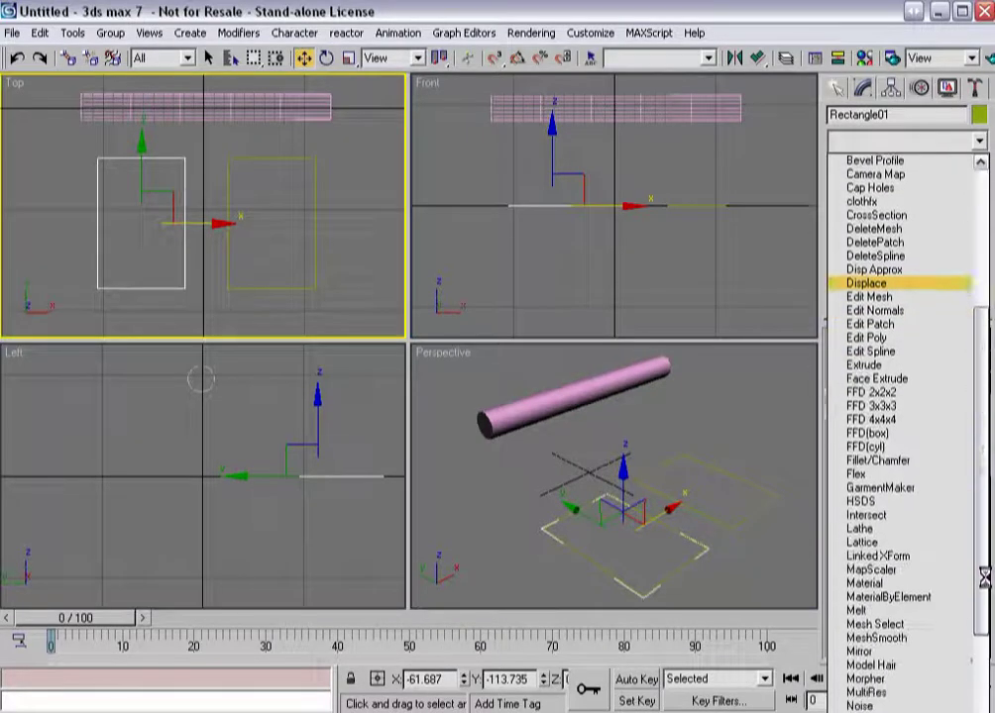
pyautogui.click(896, 487)
pyautogui.moveTo(159, 255); pyautogui.dragTo(196, 252, button='middle')
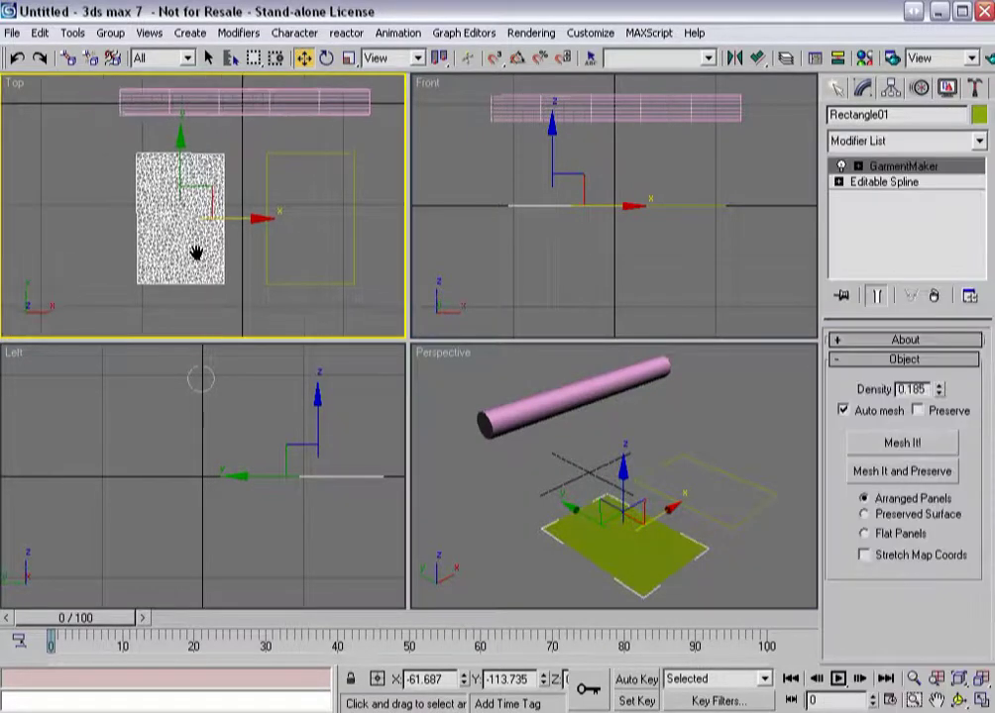
pyautogui.hotkey('alt', 'w')
pyautogui.scroll(5, 339, 315)
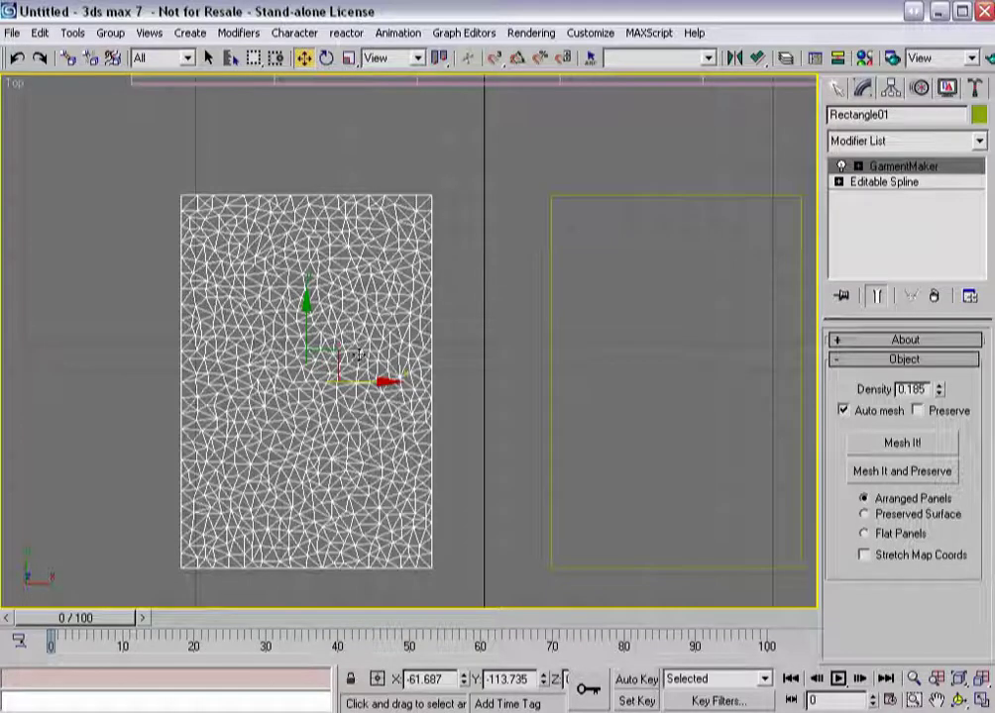
# Delete the GarmentMaker modifier and attach the right rectangle into Rectangle01.
pyautogui.click(933, 295)
pyautogui.click(552, 311)
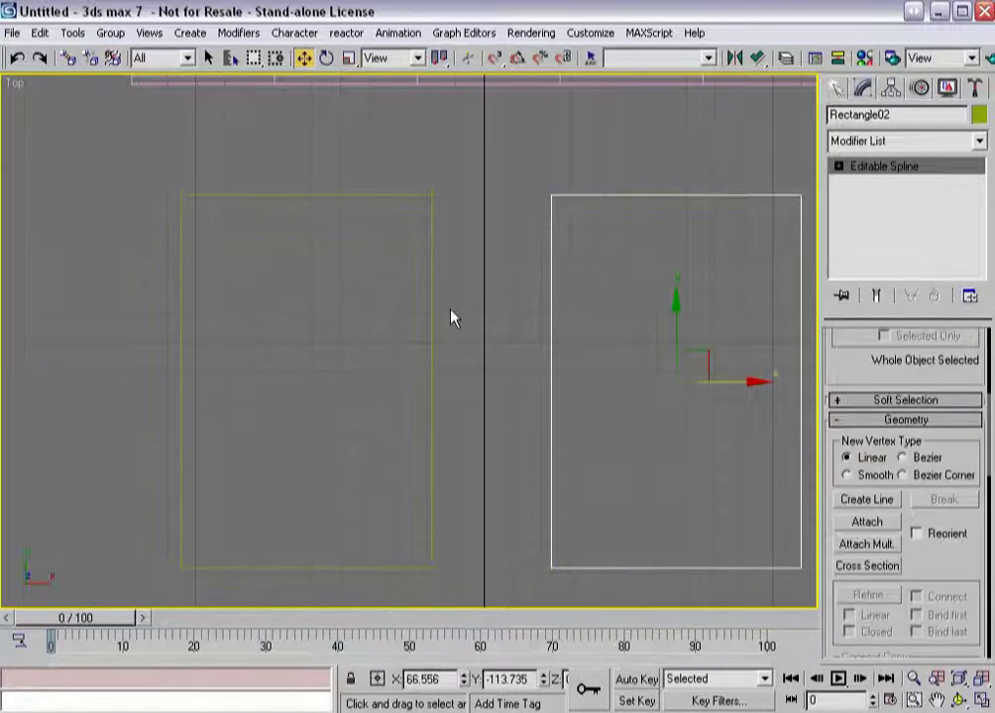
pyautogui.click(428, 342)
pyautogui.scroll(-3, 360, 315)
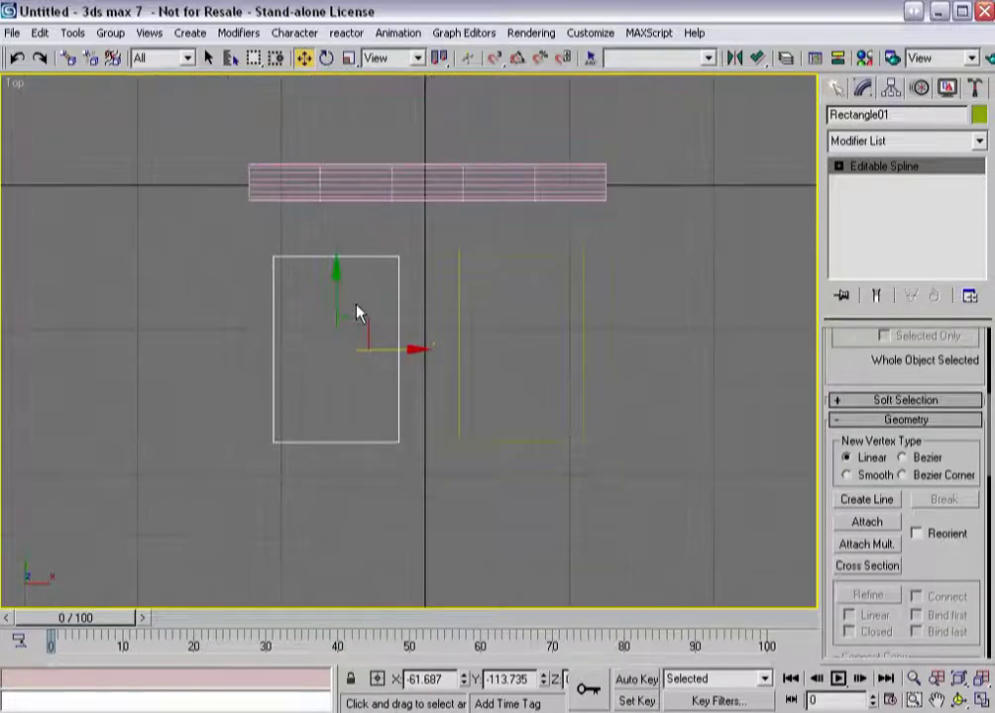
pyautogui.click(858, 523)
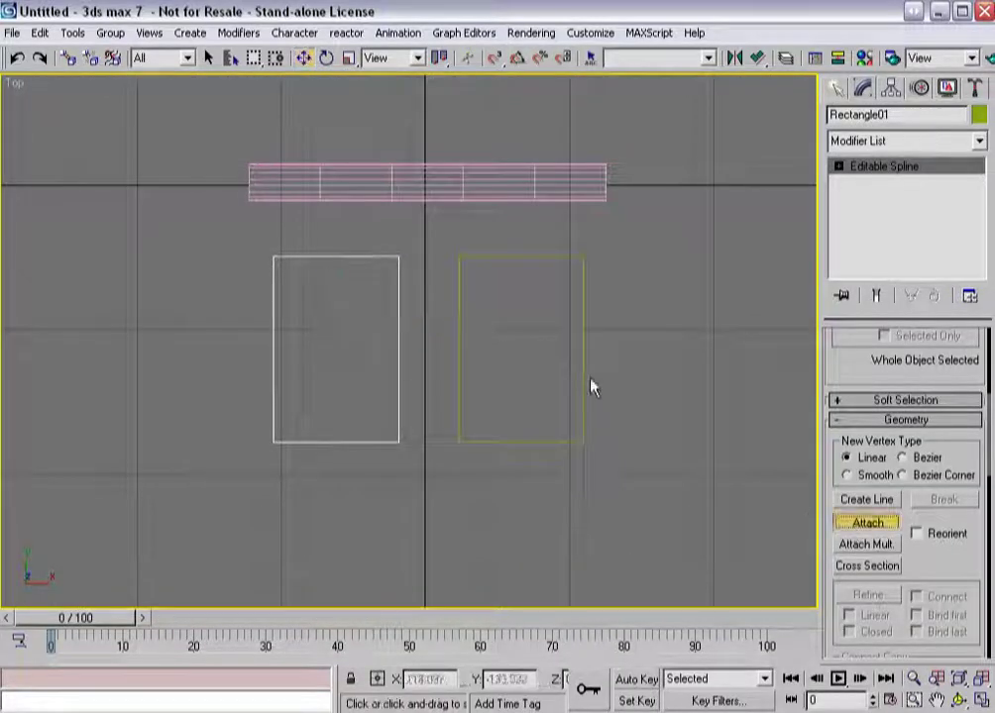
pyautogui.click(585, 384)
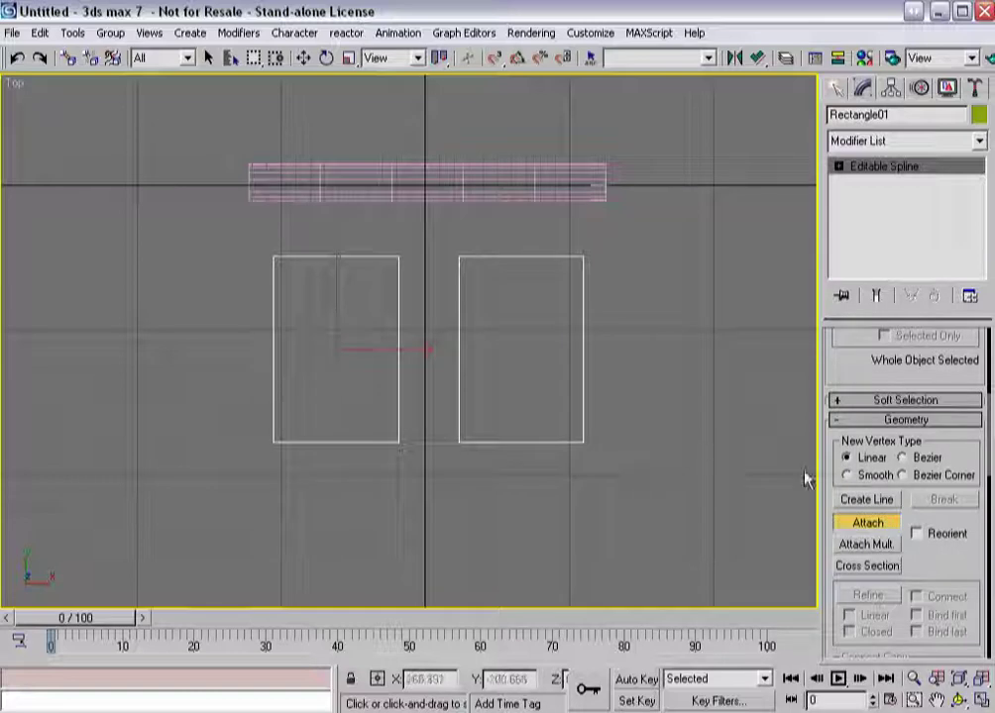
pyautogui.click(848, 526)
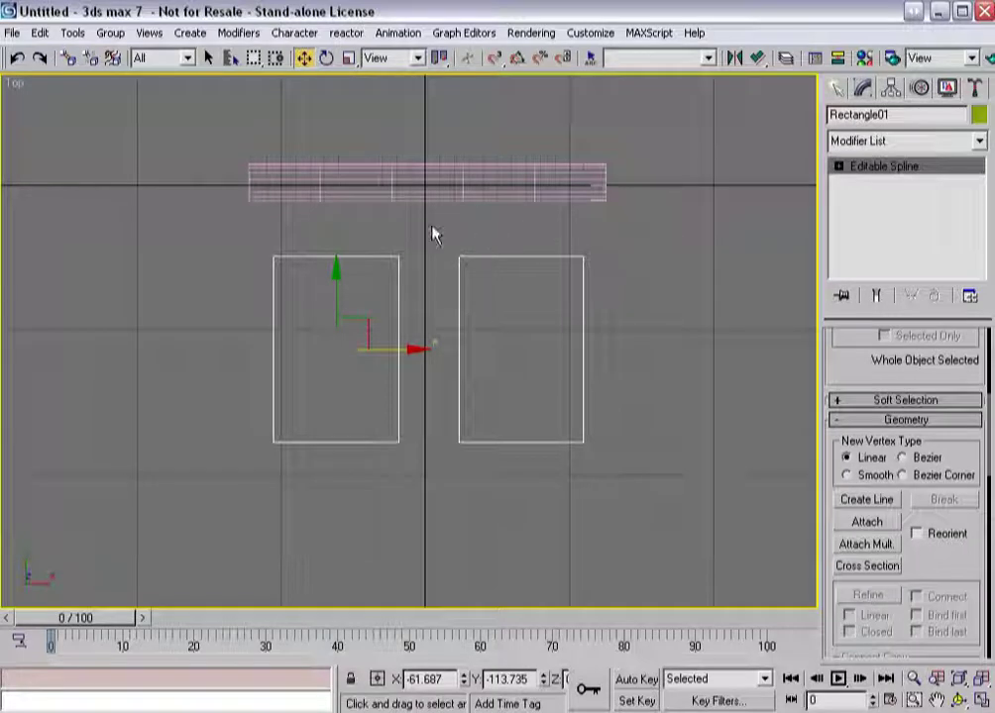
# Draw a large rectangle (about 214 × 413) around both panels, then reselect Rectangle01.
pyautogui.click(837, 88)
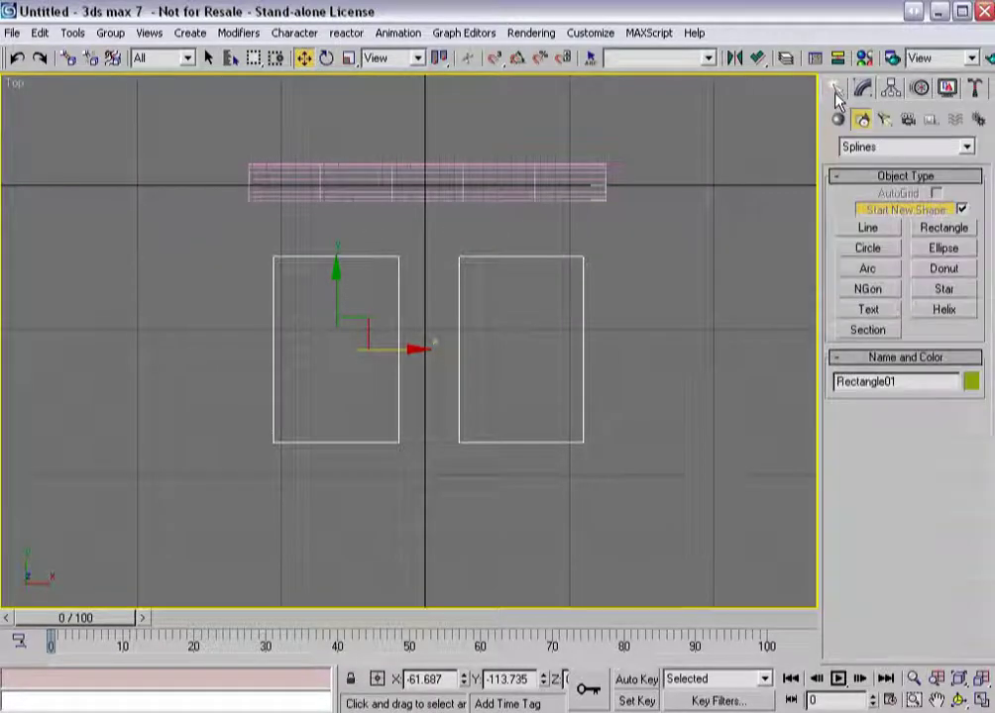
pyautogui.click(936, 230)
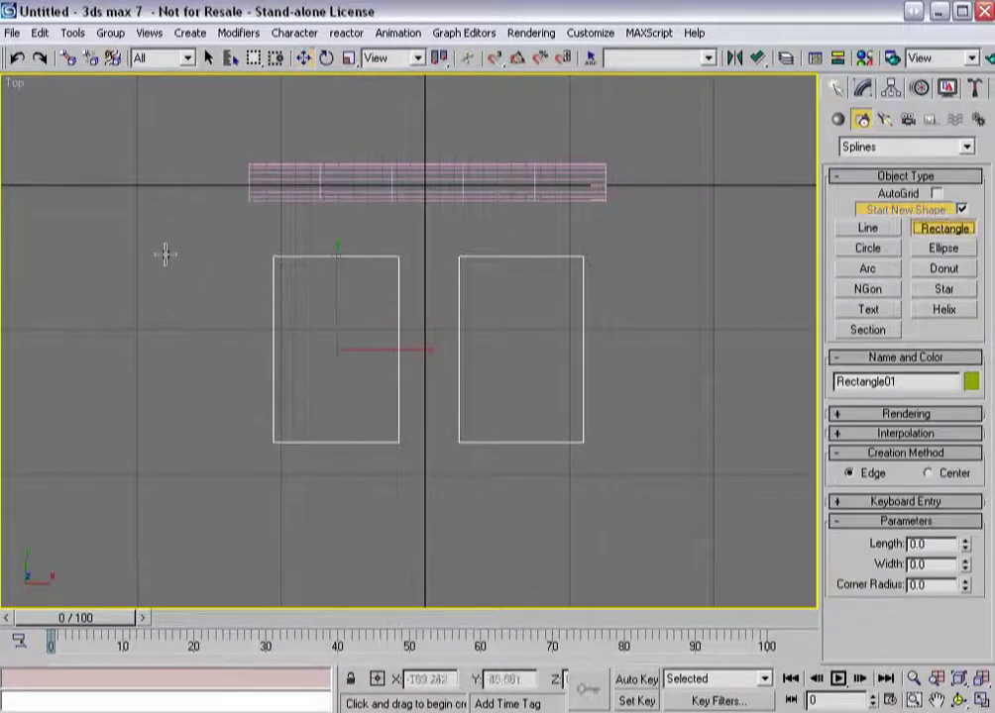
pyautogui.moveTo(127, 205); pyautogui.dragTo(721, 516)
pyautogui.press('w')
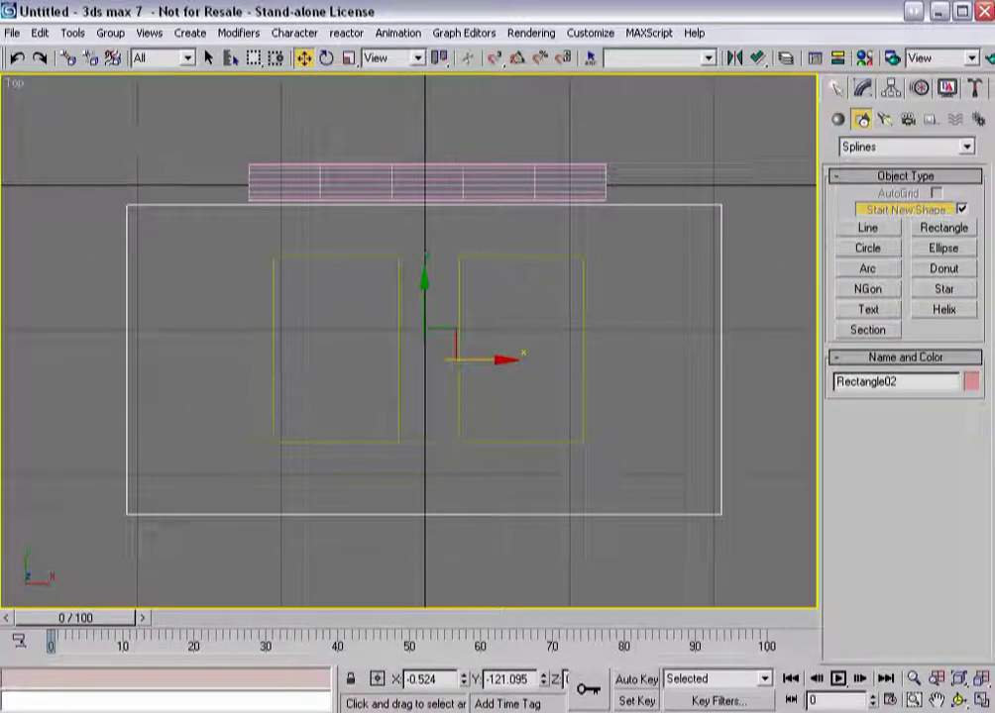
pyautogui.click(458, 278)
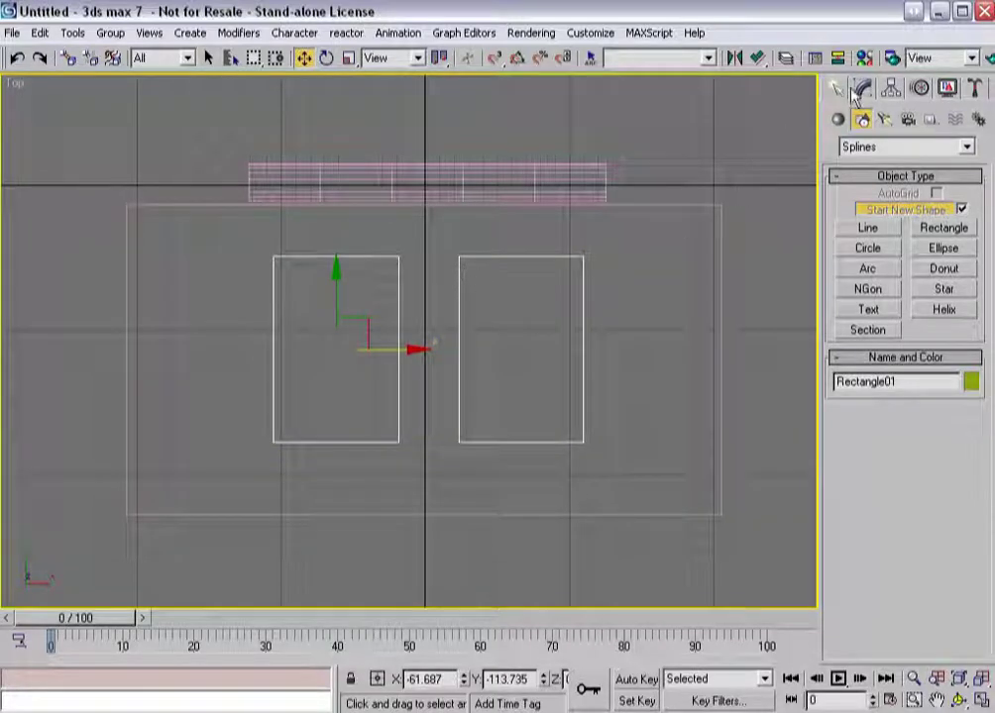
# Convert Rectangle01 to an editable spline and select the right rectangle's spline.
pyautogui.rightClick(458, 277)
pyautogui.click(515, 392)
pyautogui.press('1')
pyautogui.moveTo(437, 235); pyautogui.dragTo(625, 478)
pyautogui.press('3')
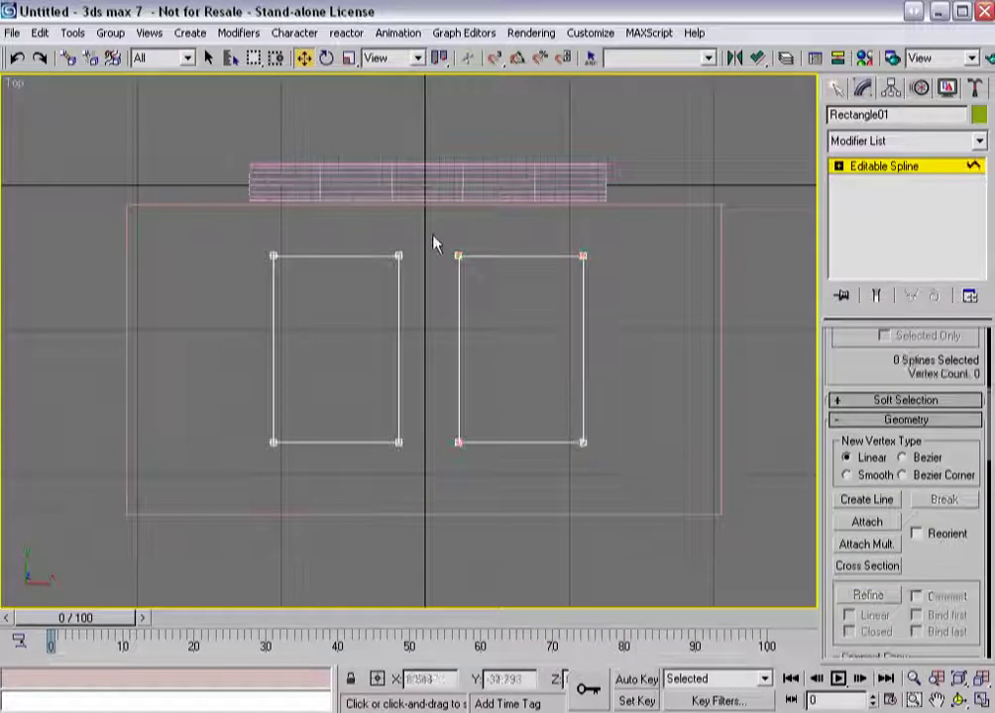
pyautogui.moveTo(433, 240); pyautogui.dragTo(619, 472)
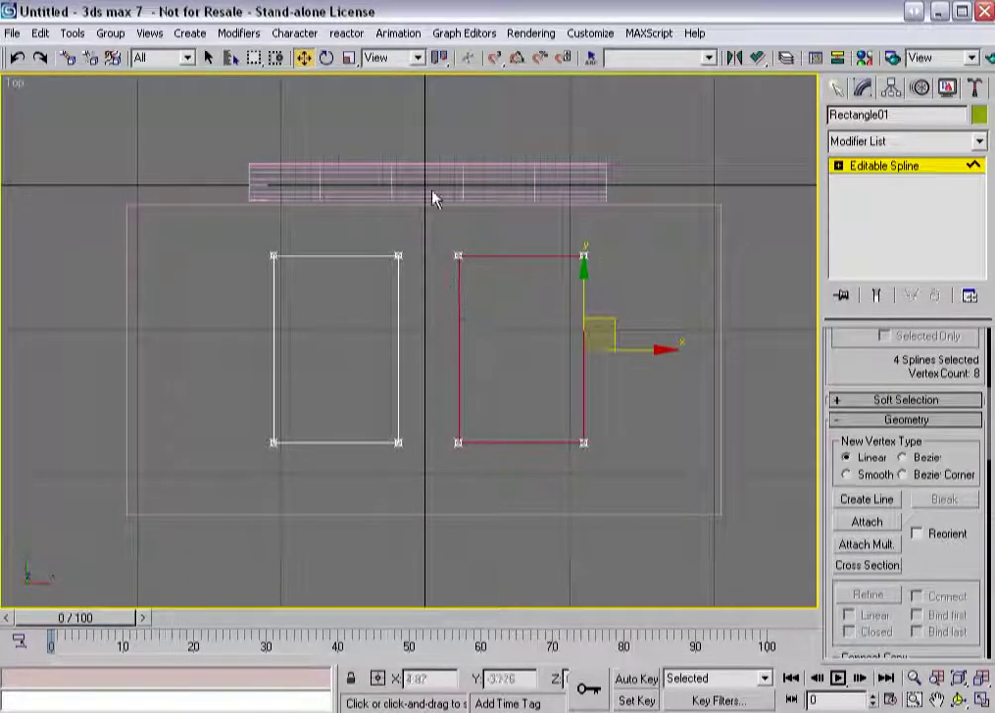
# Rotate the right rectangle about 45° around its own centre with angle snap into a diamond.
pyautogui.moveTo(439, 57); pyautogui.dragTo(439, 84)
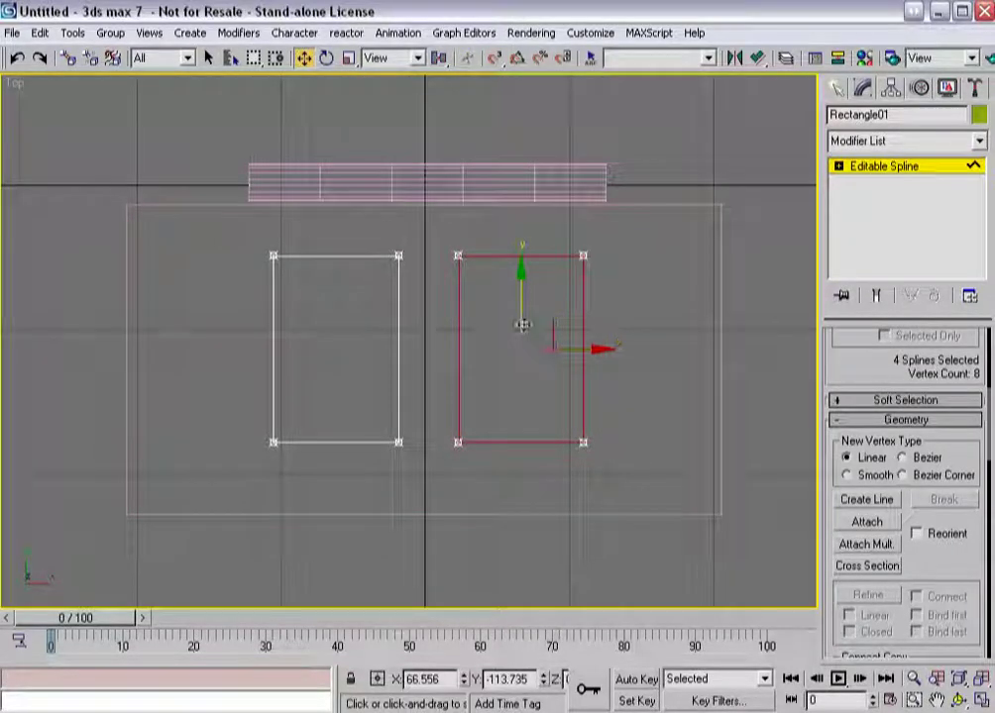
pyautogui.press('e')
pyautogui.press('a')
pyautogui.moveTo(542, 292); pyautogui.dragTo(520, 303)
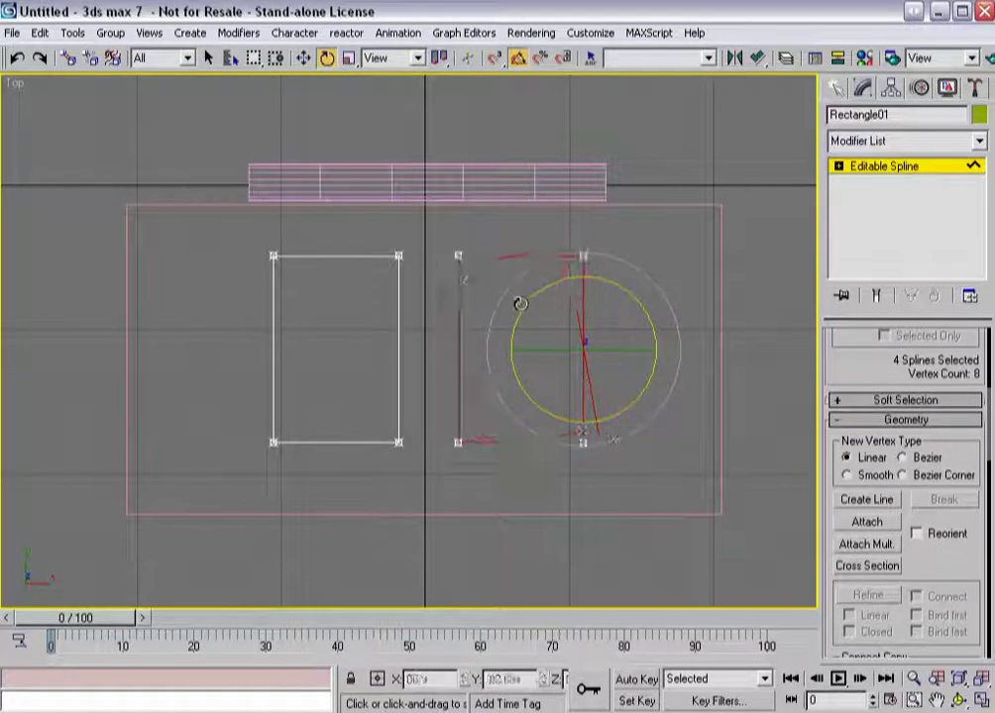
pyautogui.rightClick(519, 303)
pyautogui.moveTo(533, 294); pyautogui.dragTo(442, 295)
pyautogui.moveTo(440, 60); pyautogui.dragTo(443, 114)
pyautogui.moveTo(561, 287)
pyautogui.mouseDown()
pyautogui.moveTo(535, 271)
pyautogui.moveTo(539, 288)
pyautogui.moveTo(544, 278)
pyautogui.moveTo(522, 270)
pyautogui.mouseUp()
pyautogui.press('a')
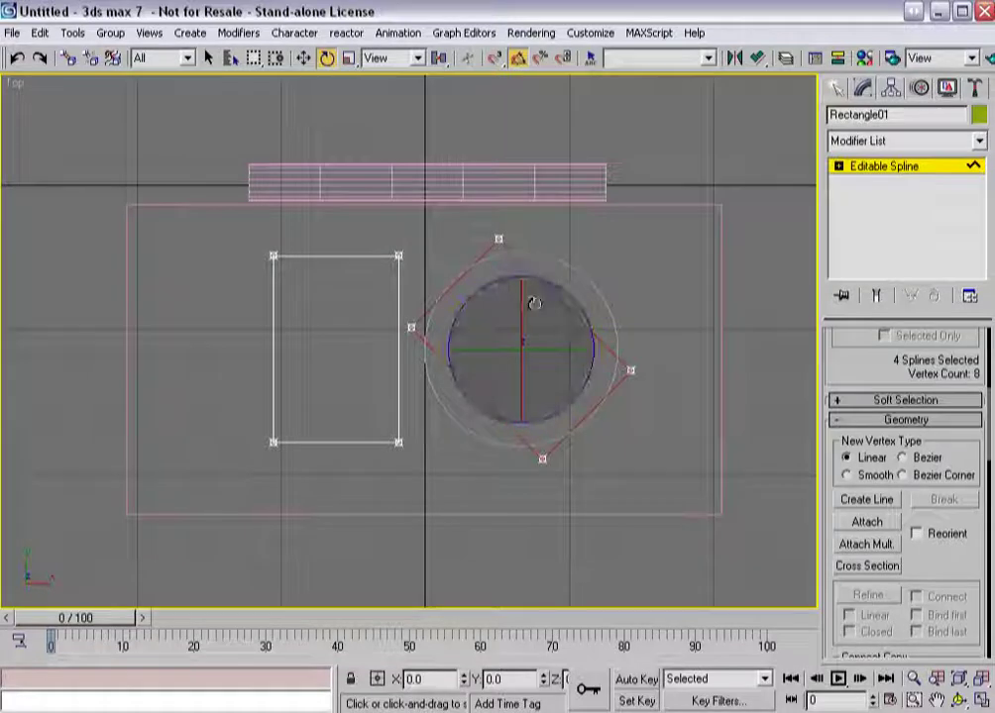
# Exit spline sub-object mode, remove the large outer rectangle, and reselect Rectangle01.
pyautogui.click(874, 171)
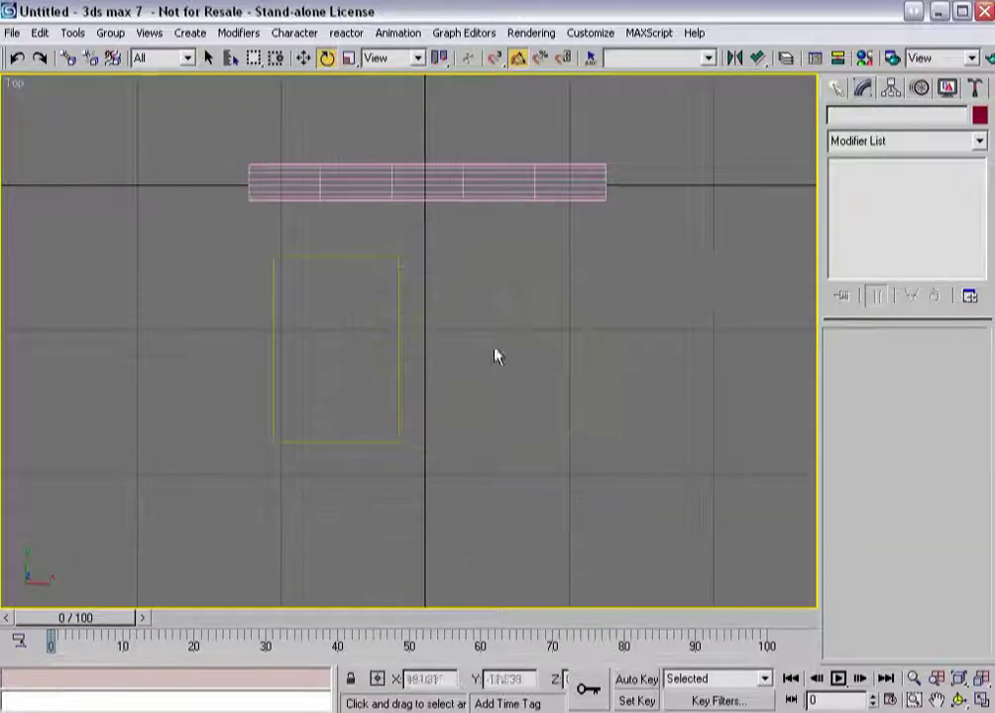
pyautogui.click(532, 271)
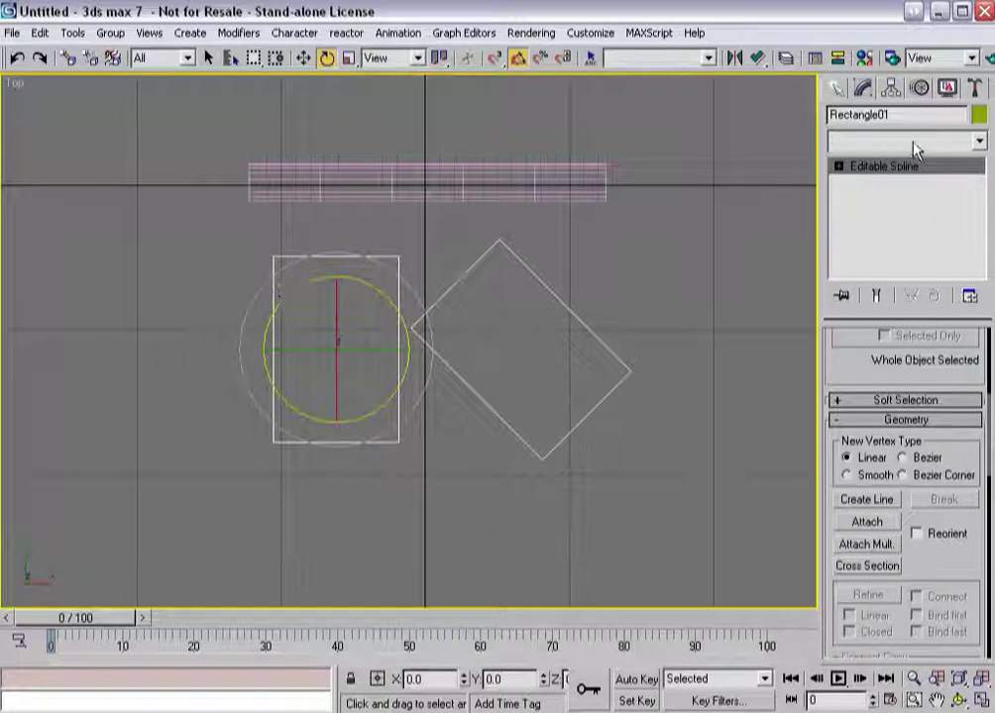
# Add GarmentMaker at density 0.185 to mesh both the upright panel and the diamond.
pyautogui.click(979, 141)
pyautogui.scroll(-10, 975, 408)
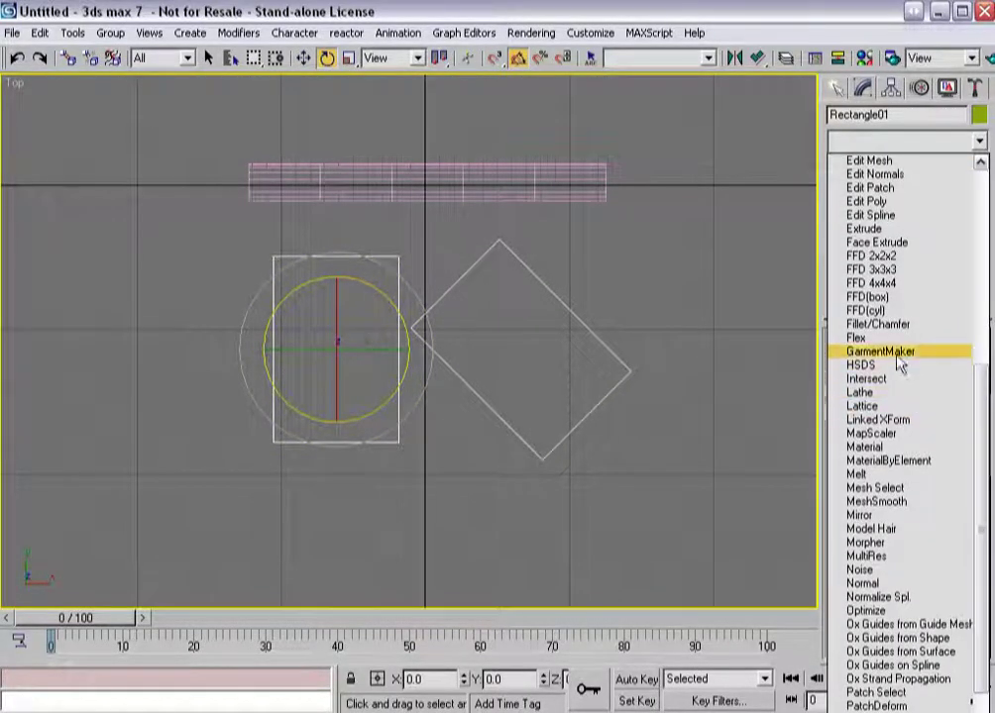
pyautogui.click(897, 352)
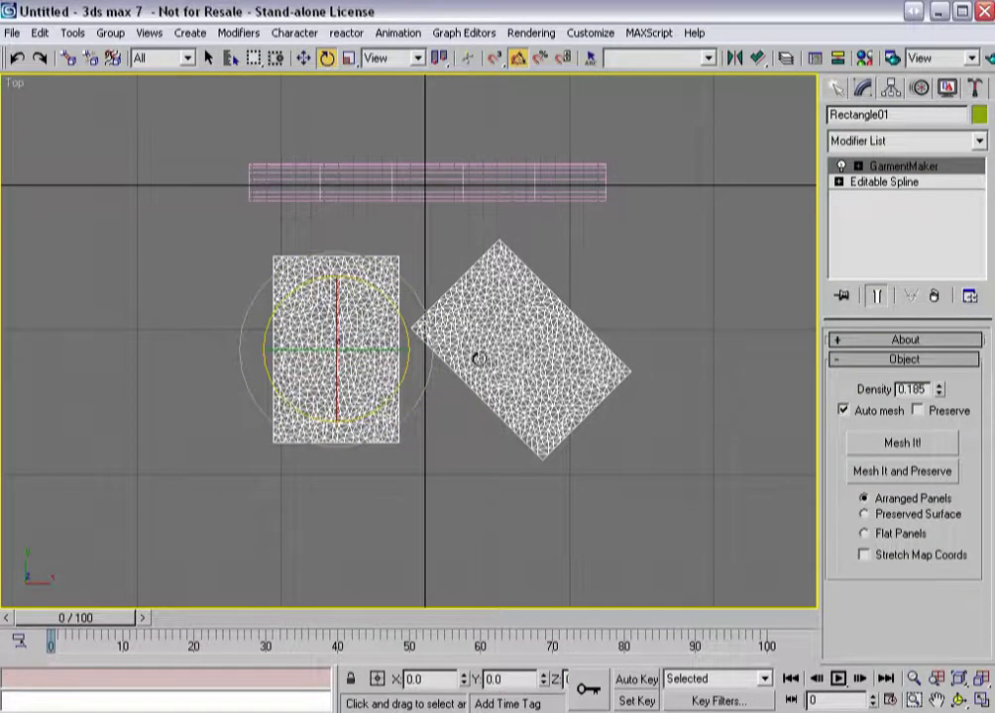
pyautogui.scroll(3, 477, 358)
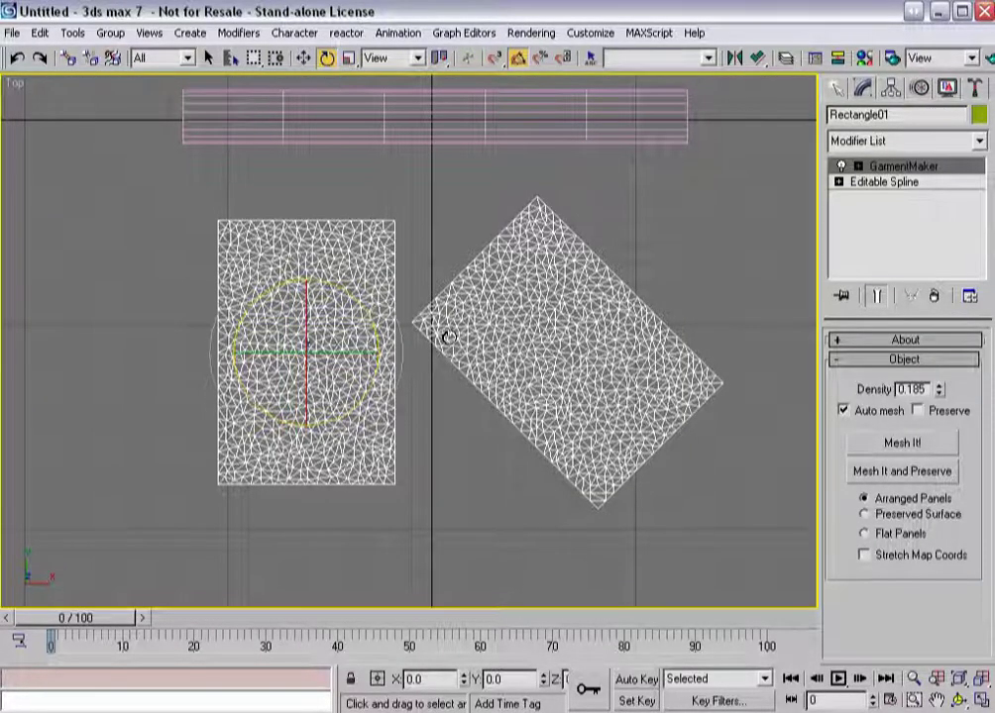
# At GarmentMaker's Panels level, rotate the diamond panel upright and add the left panel to the selection.
pyautogui.press('3')
pyautogui.press('2')
pyautogui.click(529, 343)
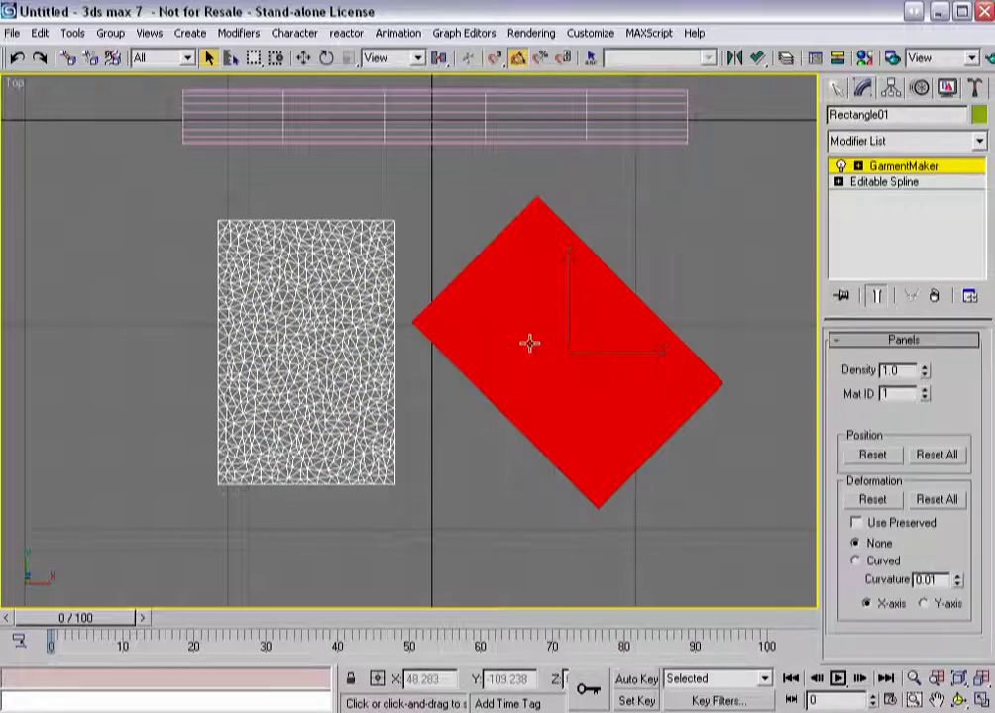
pyautogui.press('e')
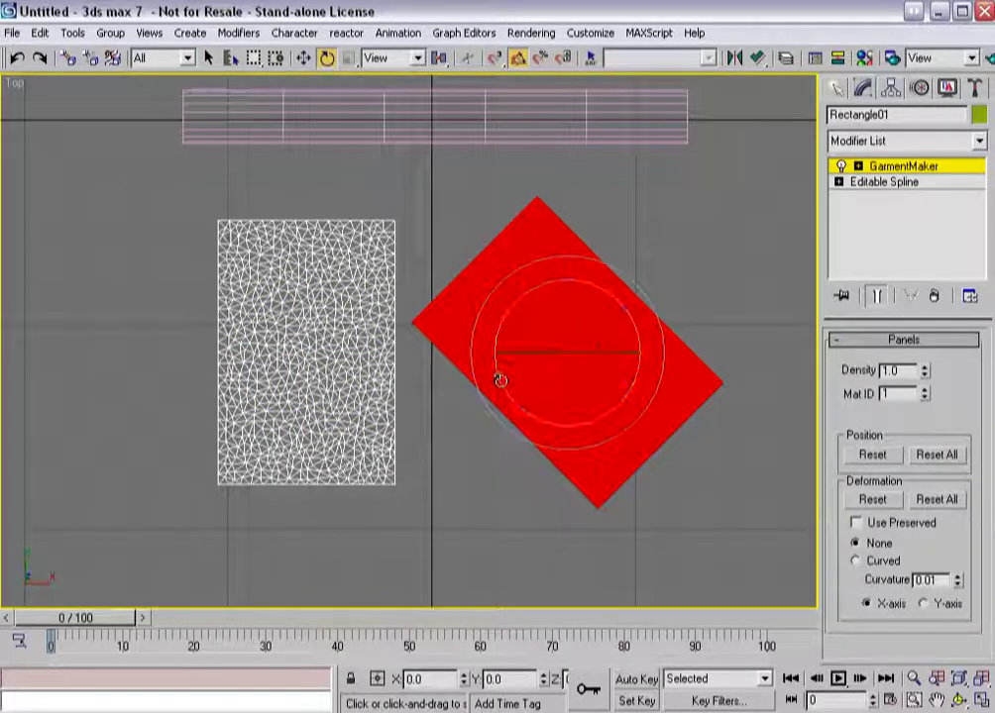
pyautogui.moveTo(500, 380); pyautogui.dragTo(487, 327)
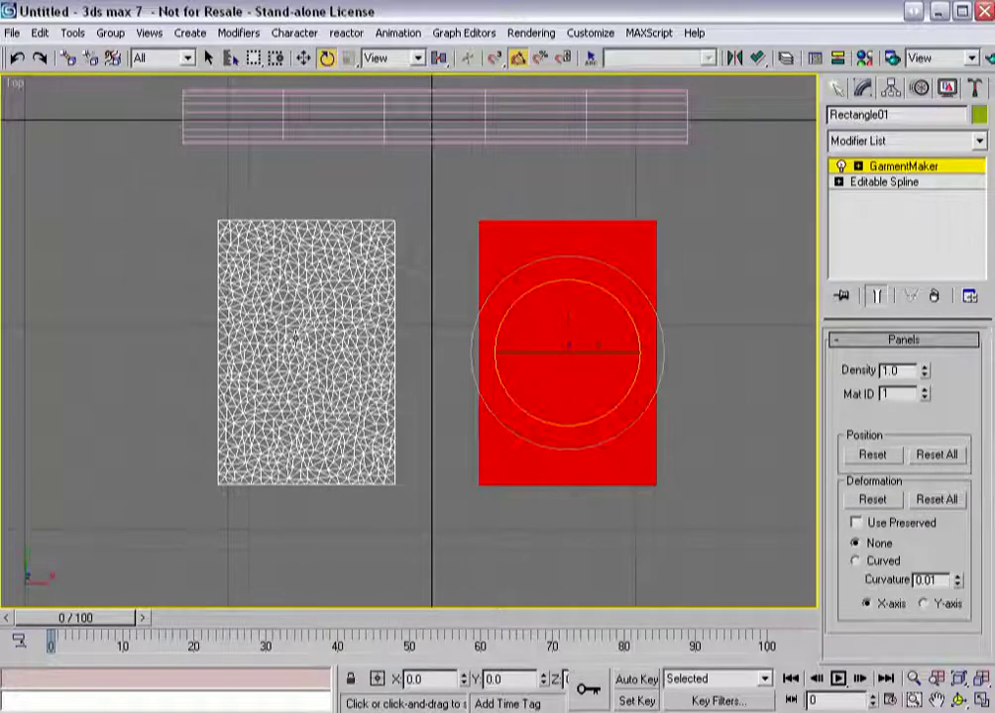
pyautogui.keyDown('ctrl'); pyautogui.click(294, 339); pyautogui.keyUp('ctrl')
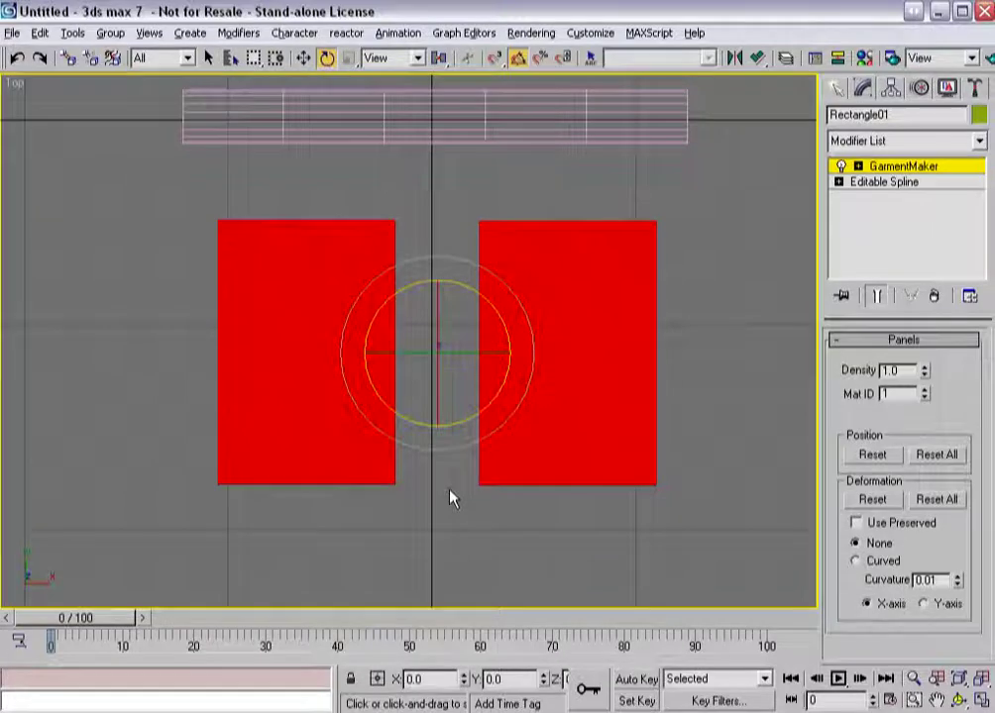
# In the four-viewport layout, rotate both garment panels 90° to stand upright.
pyautogui.hotkey('alt', 'w')
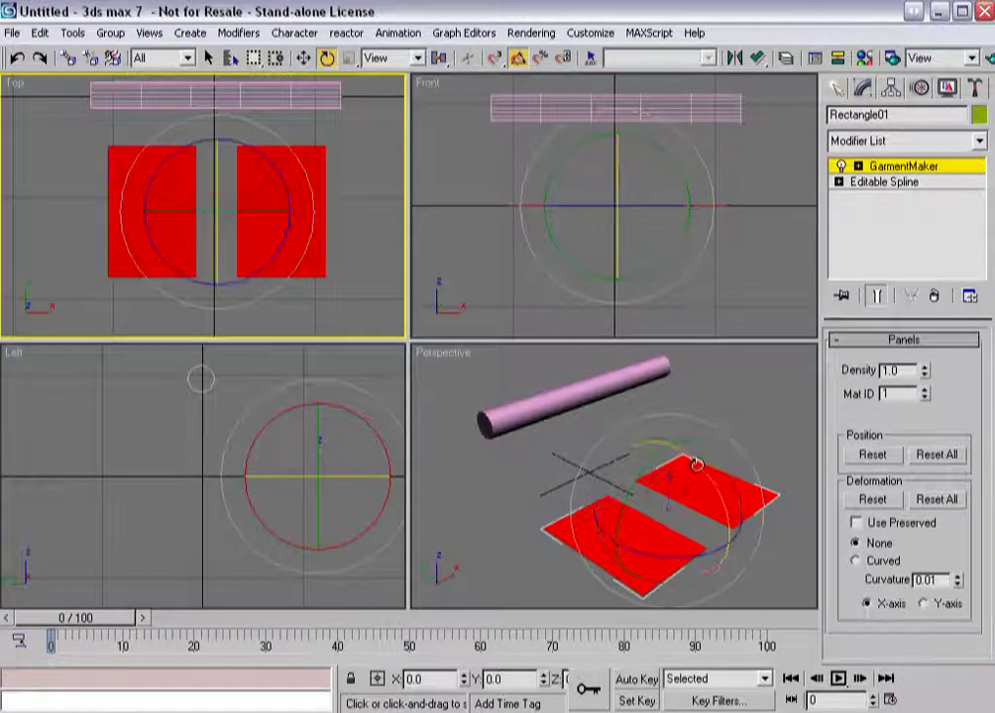
pyautogui.rightClick(699, 464)
pyautogui.moveTo(699, 465); pyautogui.dragTo(763, 521)
# Move both panels under the pink bar in the Left view using the quad menu's Move.
pyautogui.rightClick(323, 460)
pyautogui.rightClick(324, 474)
pyautogui.click(330, 479)
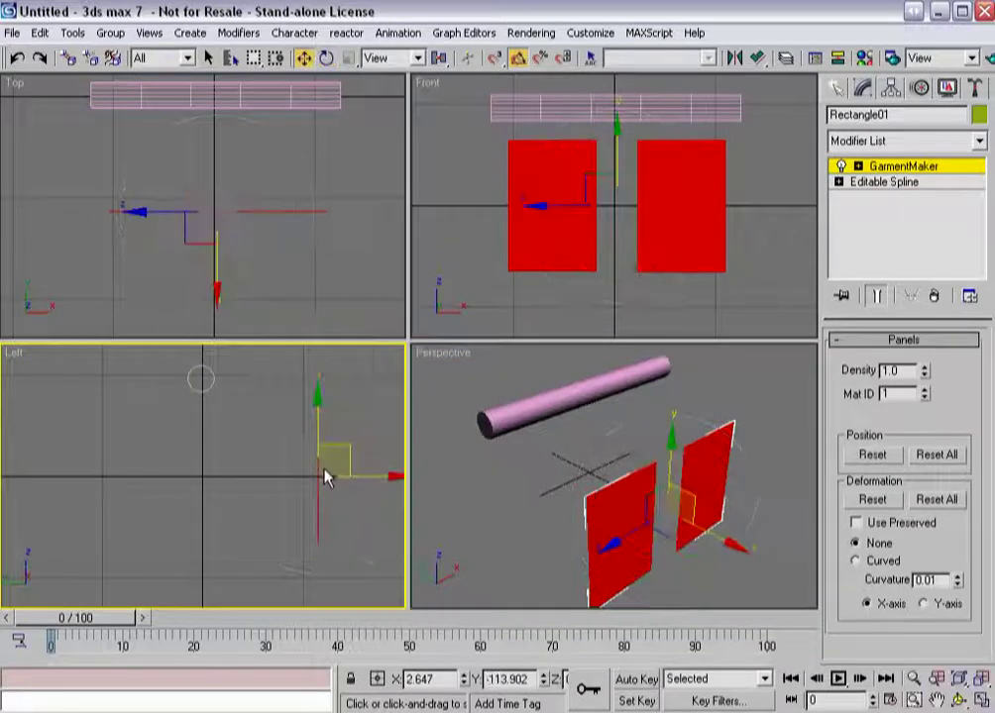
pyautogui.moveTo(333, 460); pyautogui.dragTo(223, 448)
# In the Front view, shift the panels into separate left and right positions, then exit Panels level.
pyautogui.click(575, 201)
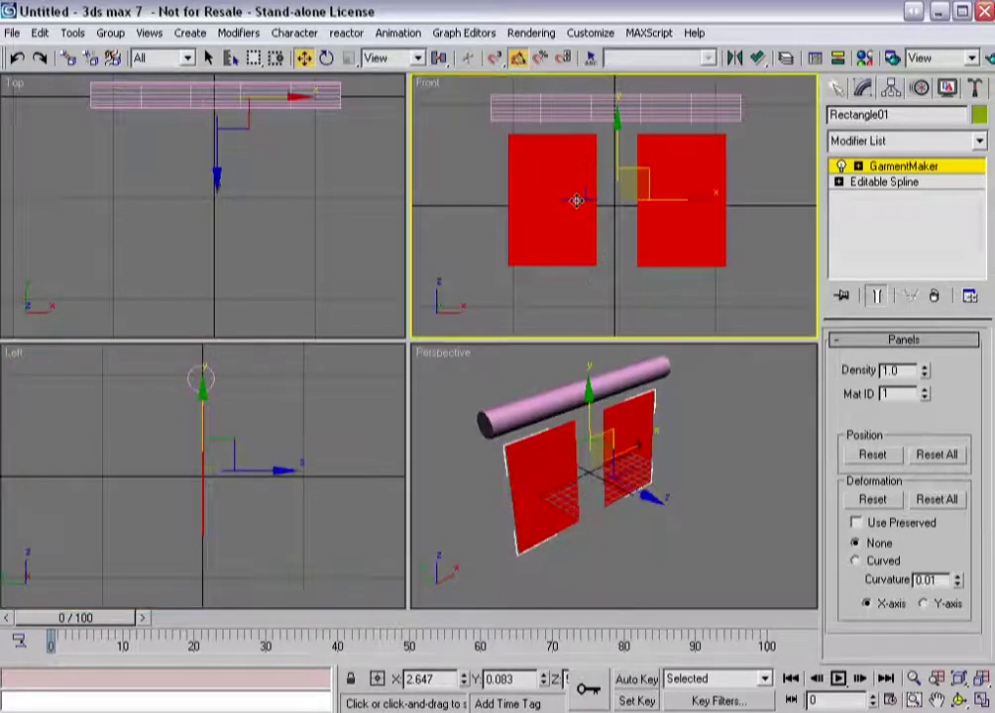
pyautogui.moveTo(684, 200)
pyautogui.mouseDown()
pyautogui.moveTo(706, 200)
pyautogui.moveTo(563, 200)
pyautogui.mouseUp()
pyautogui.click(677, 200)
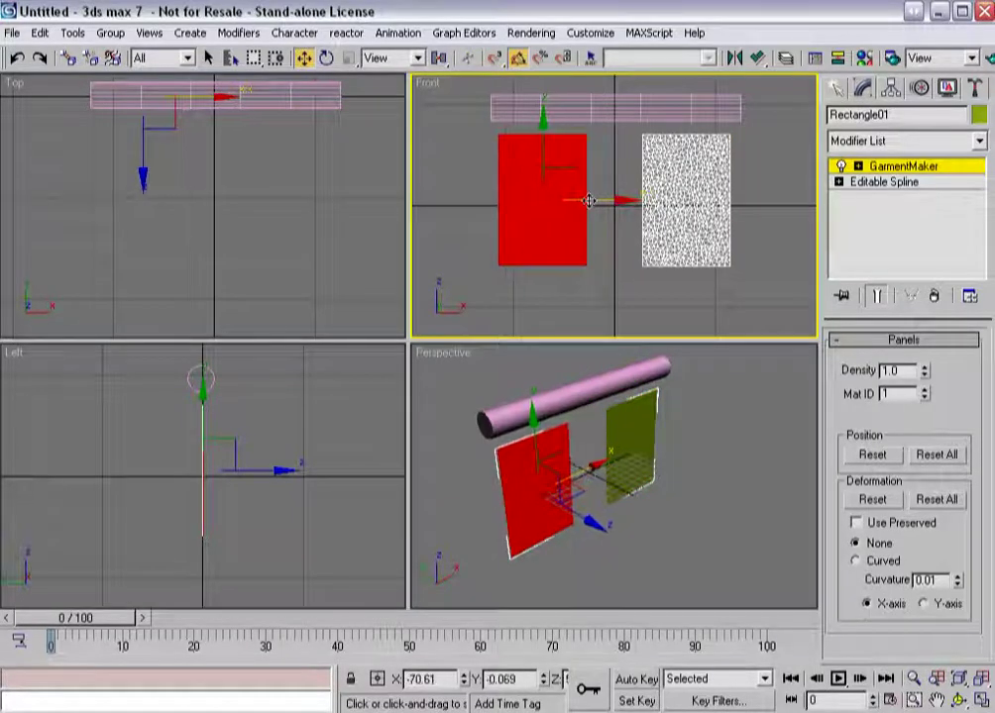
pyautogui.click(883, 169)
# Add clothfx to Rectangle01 and set it as Cloth using the Default preset.
pyautogui.click(956, 141)
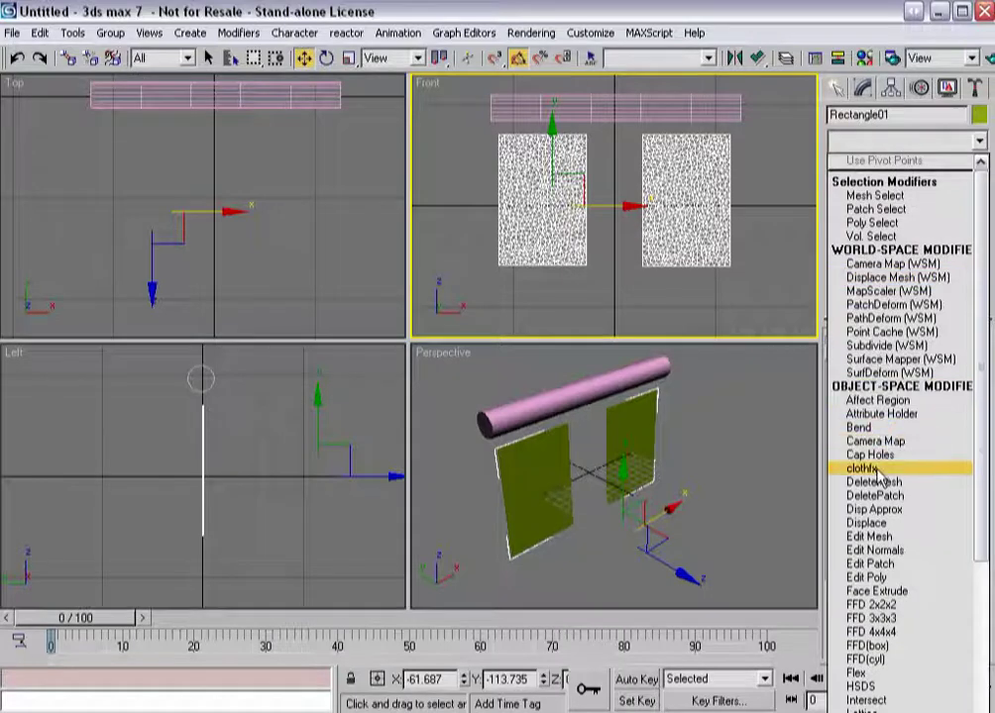
pyautogui.click(876, 473)
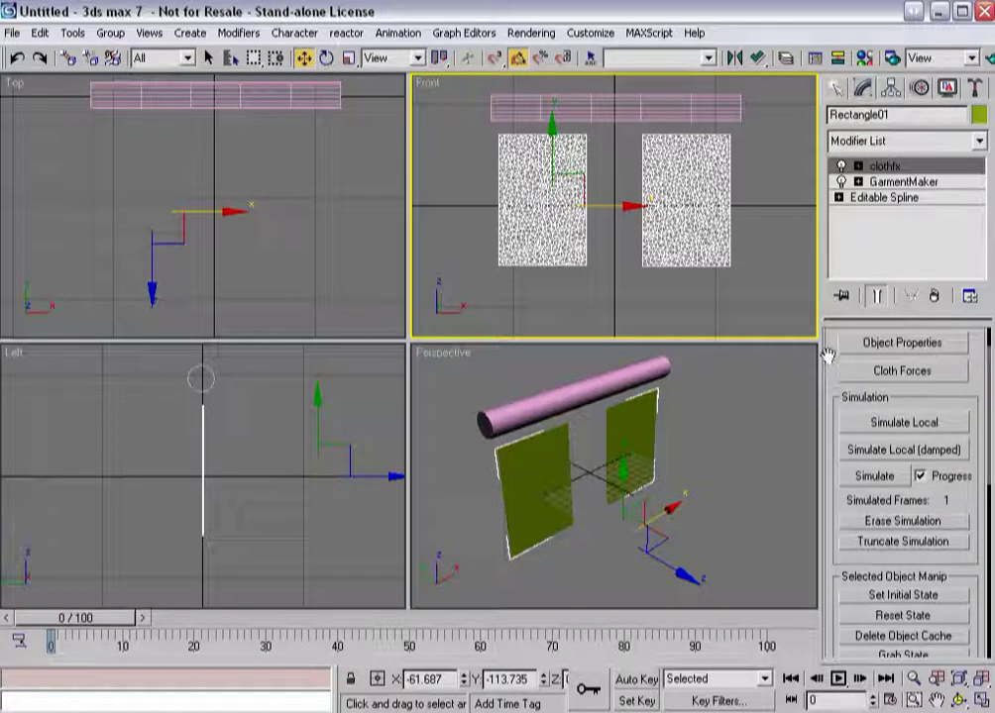
pyautogui.click(897, 387)
pyautogui.click(315, 201)
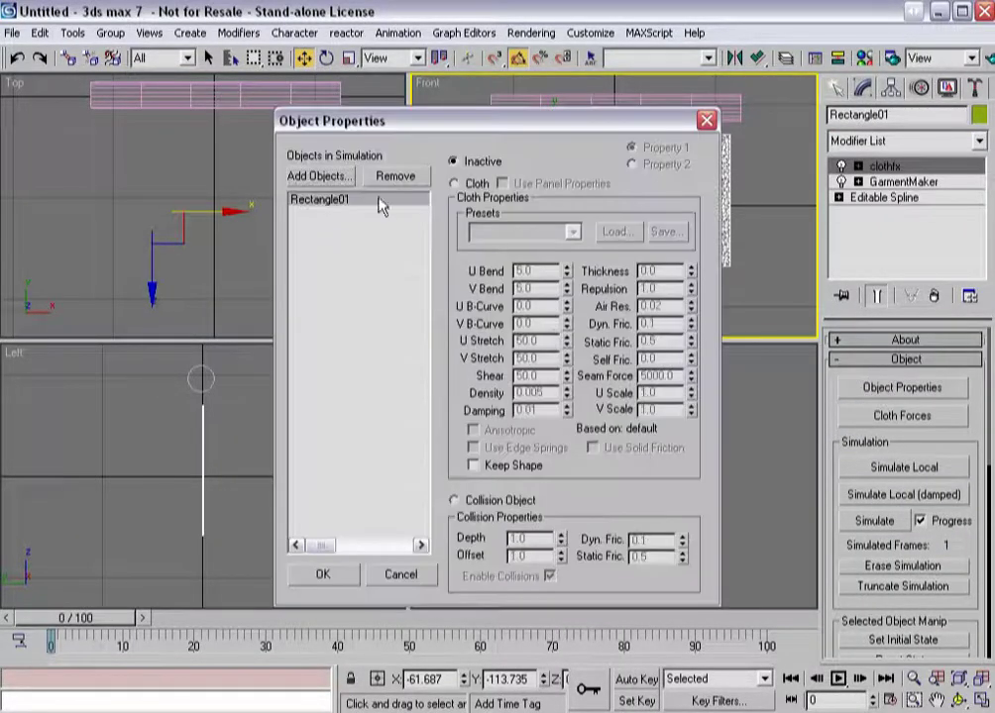
pyautogui.click(453, 184)
pyautogui.click(575, 234)
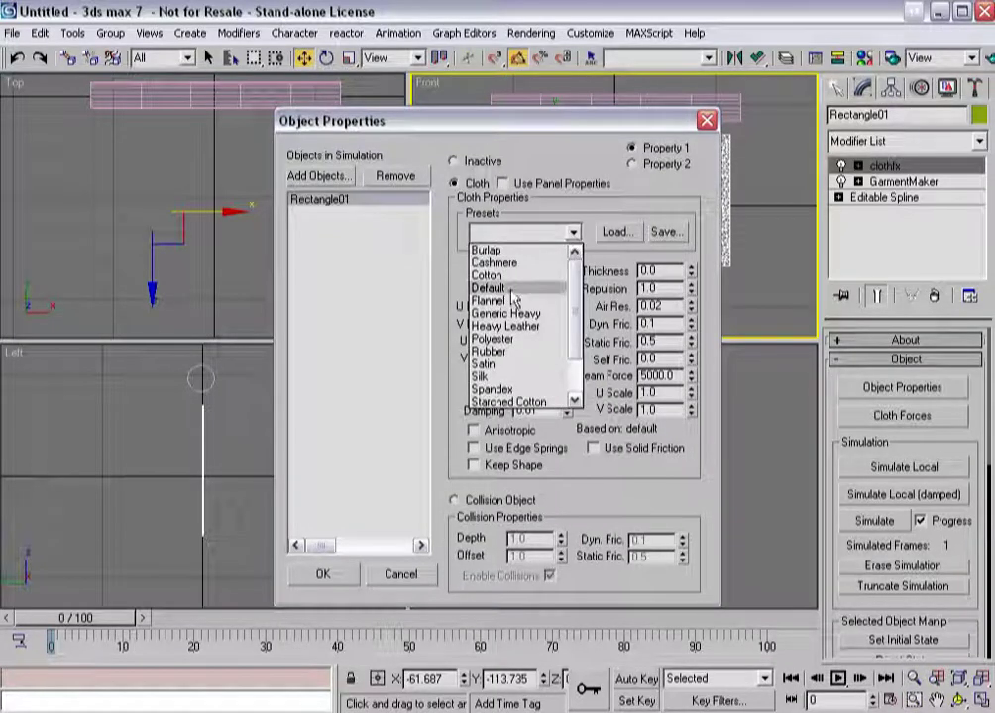
pyautogui.click(436, 298)
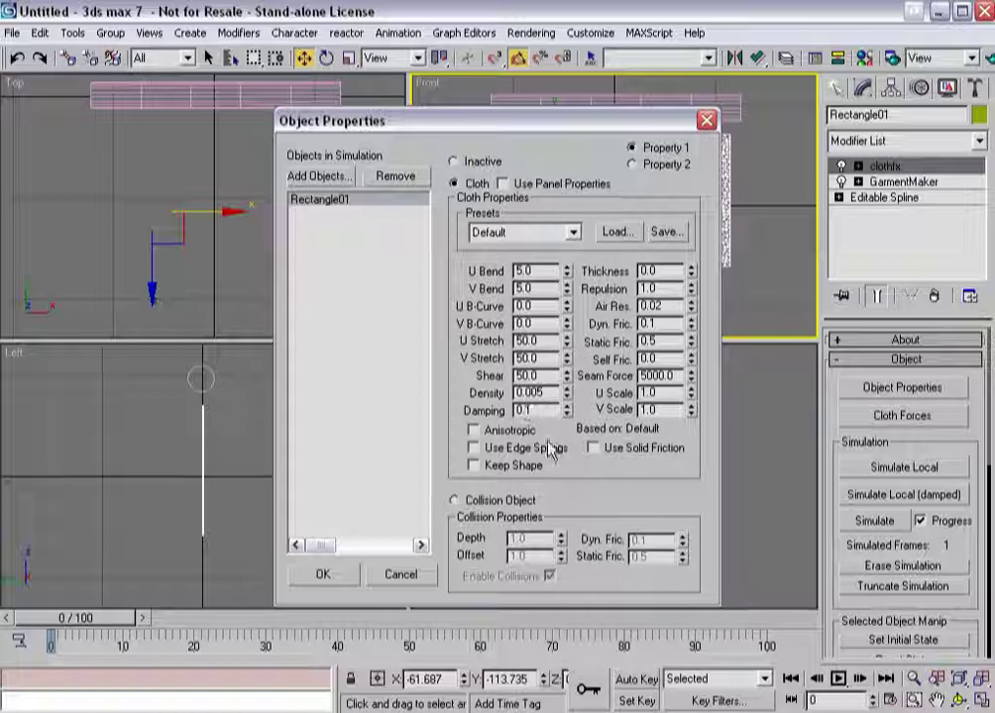
pyautogui.click(330, 579)
# In a maximized, zoomed Front view, marquee-select the top row of vertices on both panels.
pyautogui.press('1')
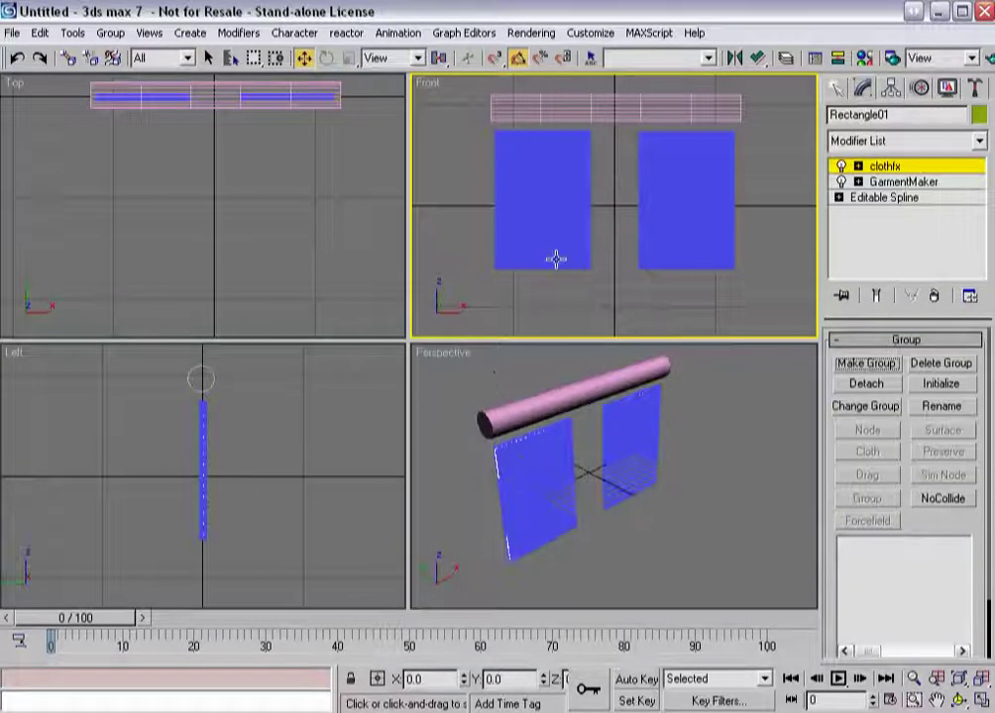
pyautogui.hotkey('alt', 'w')
pyautogui.scroll(3, 253, 253)
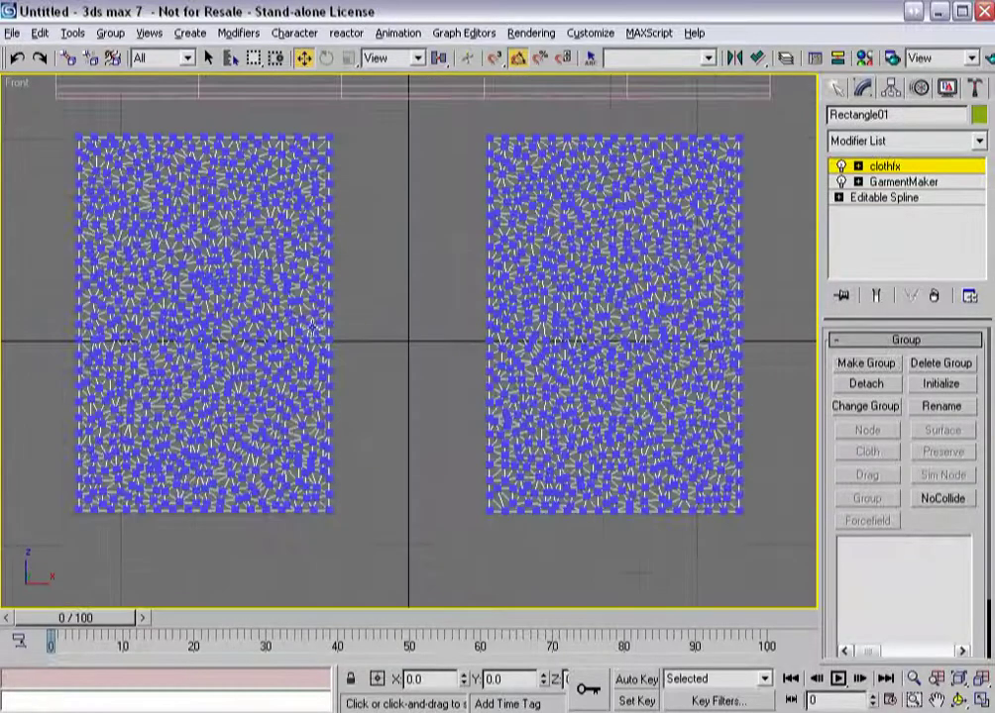
pyautogui.moveTo(290, 294); pyautogui.dragTo(284, 317, button='middle')
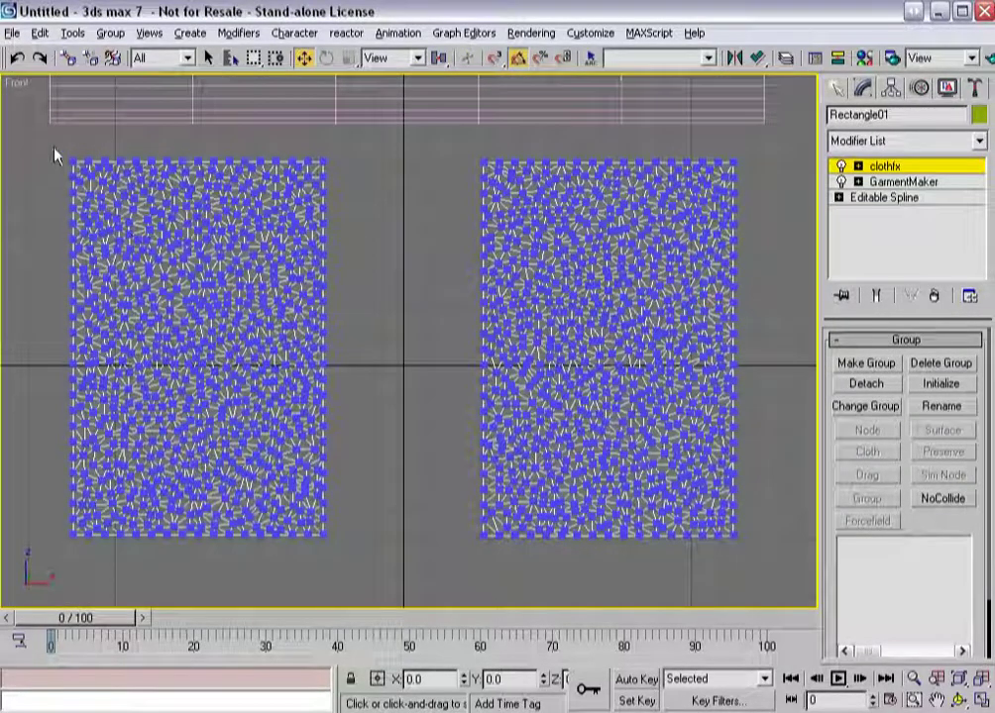
pyautogui.moveTo(54, 147); pyautogui.dragTo(743, 170)
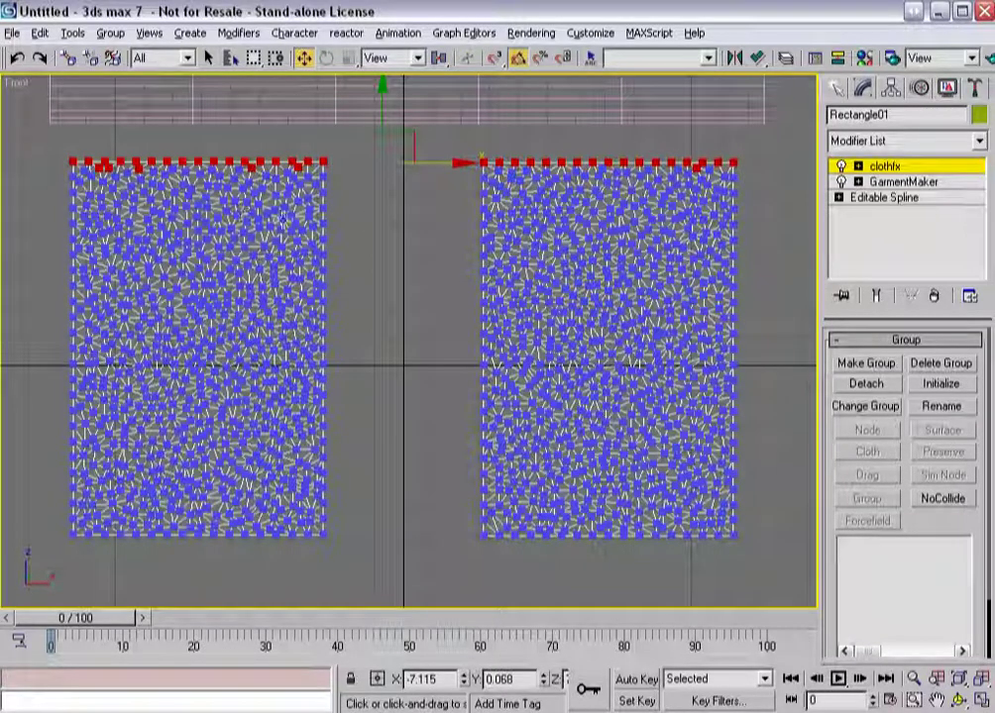